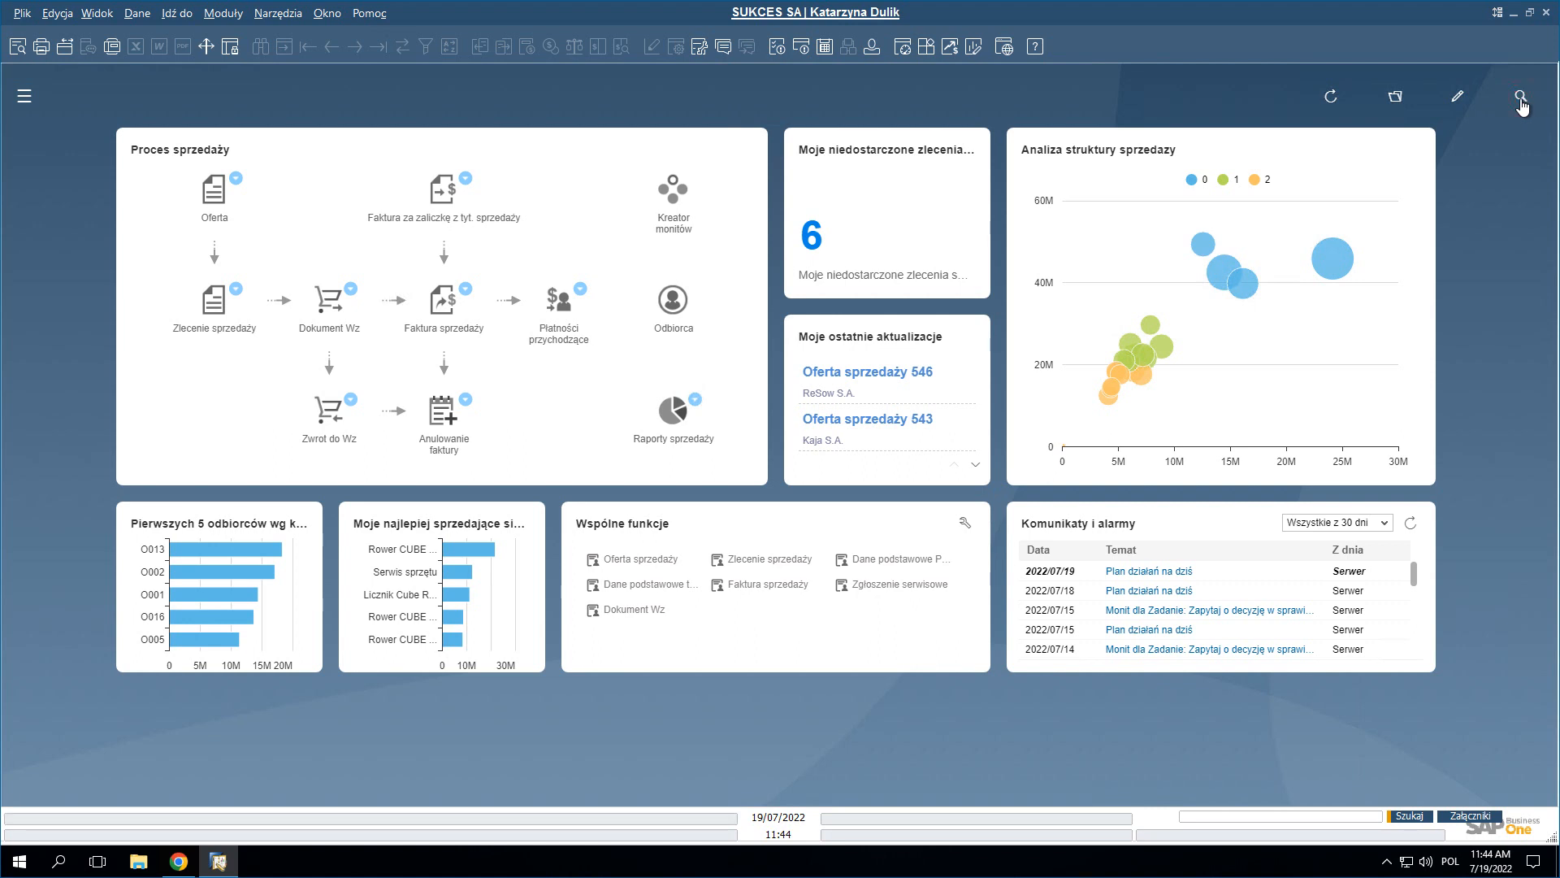
# Step: Search all company data for "konster" from the dashboard
pyautogui.click(1521, 99)
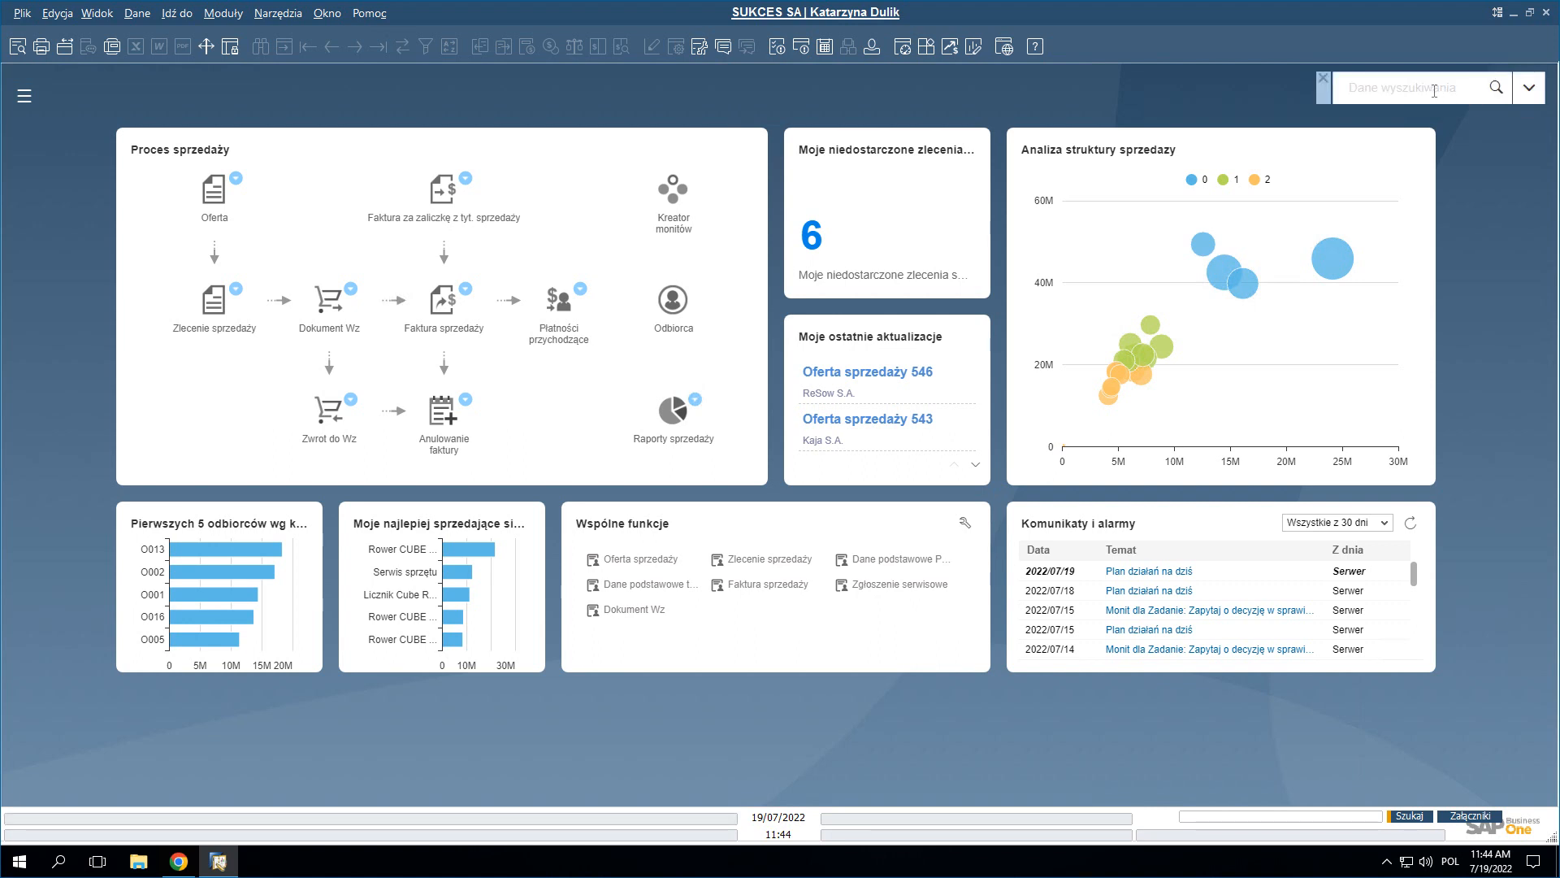
pyautogui.click(1435, 91)
pyautogui.click(1528, 89)
pyautogui.write('rower')
pyautogui.press('Return')
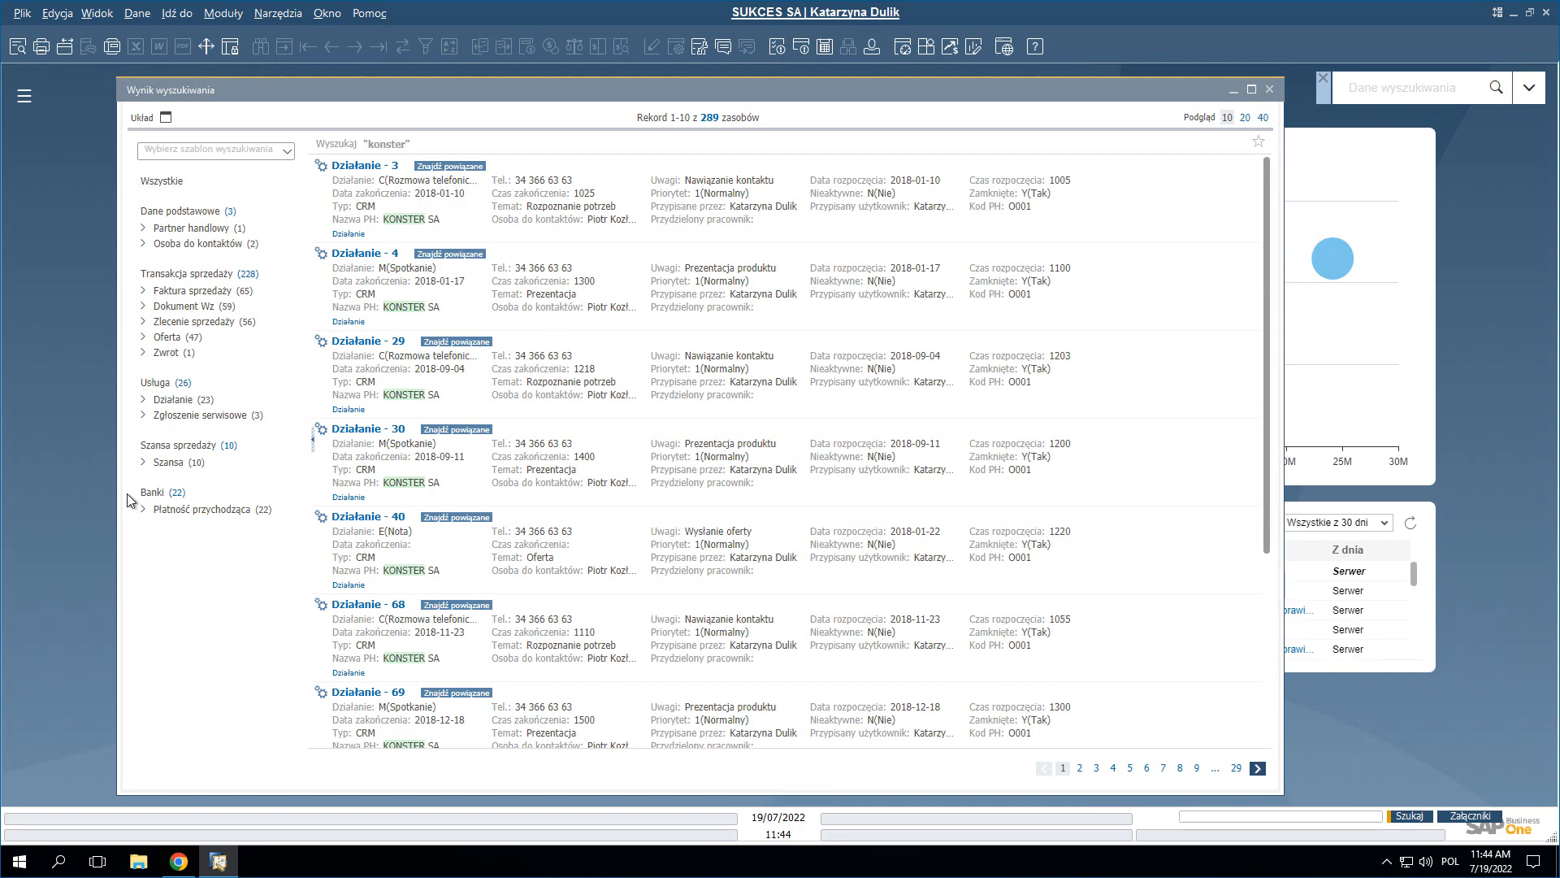
# Step: Narrow the search results to sales invoices (Faktura sprzedaży) with the status O(Otwarte) only
pyautogui.click(145, 291)
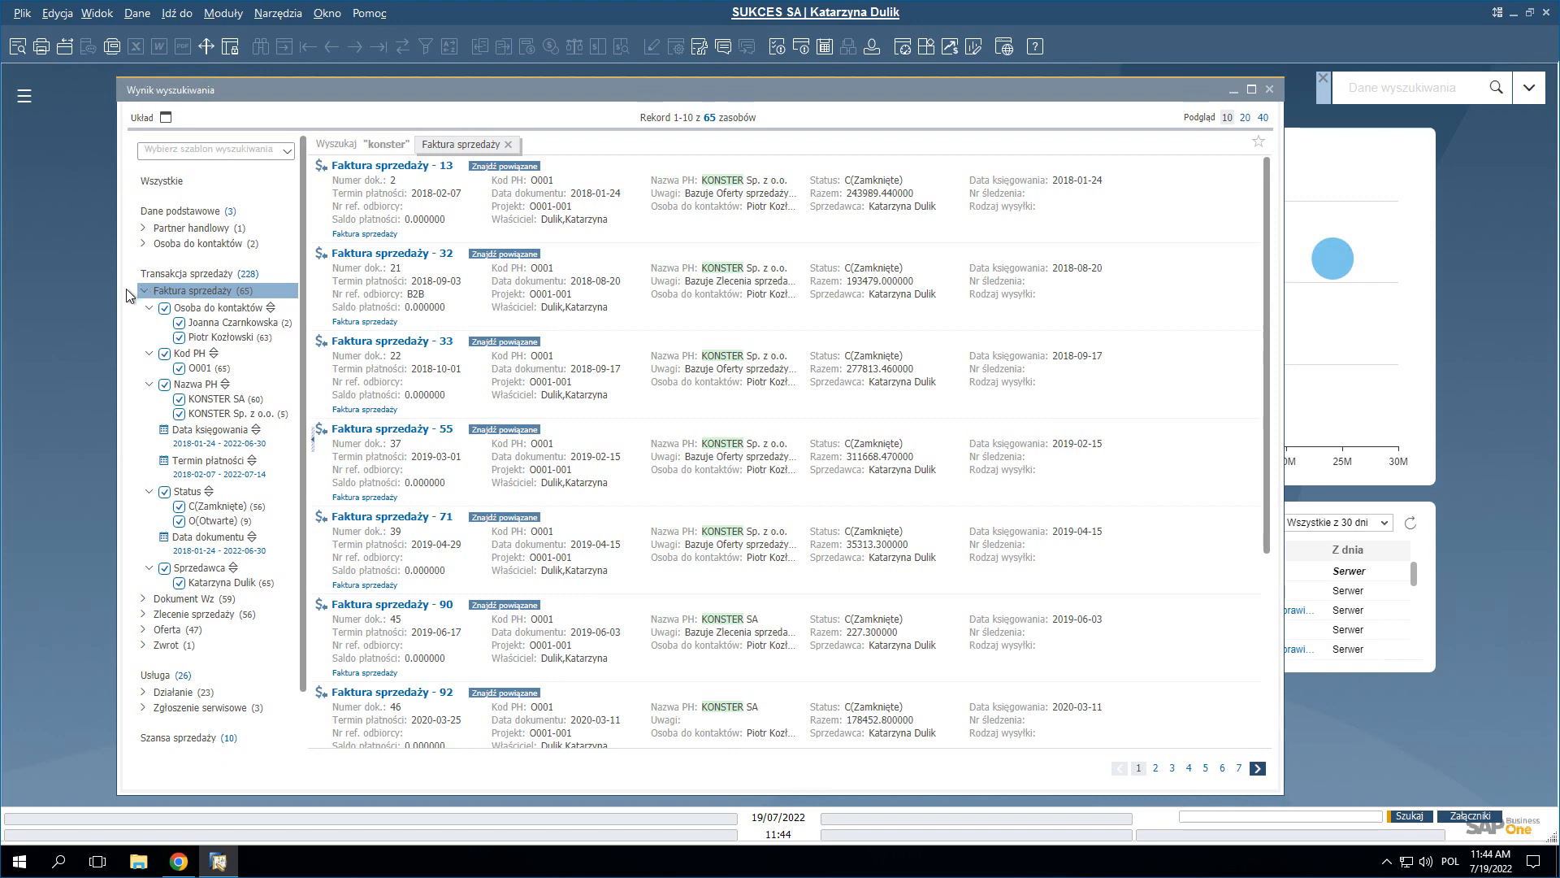
pyautogui.click(182, 508)
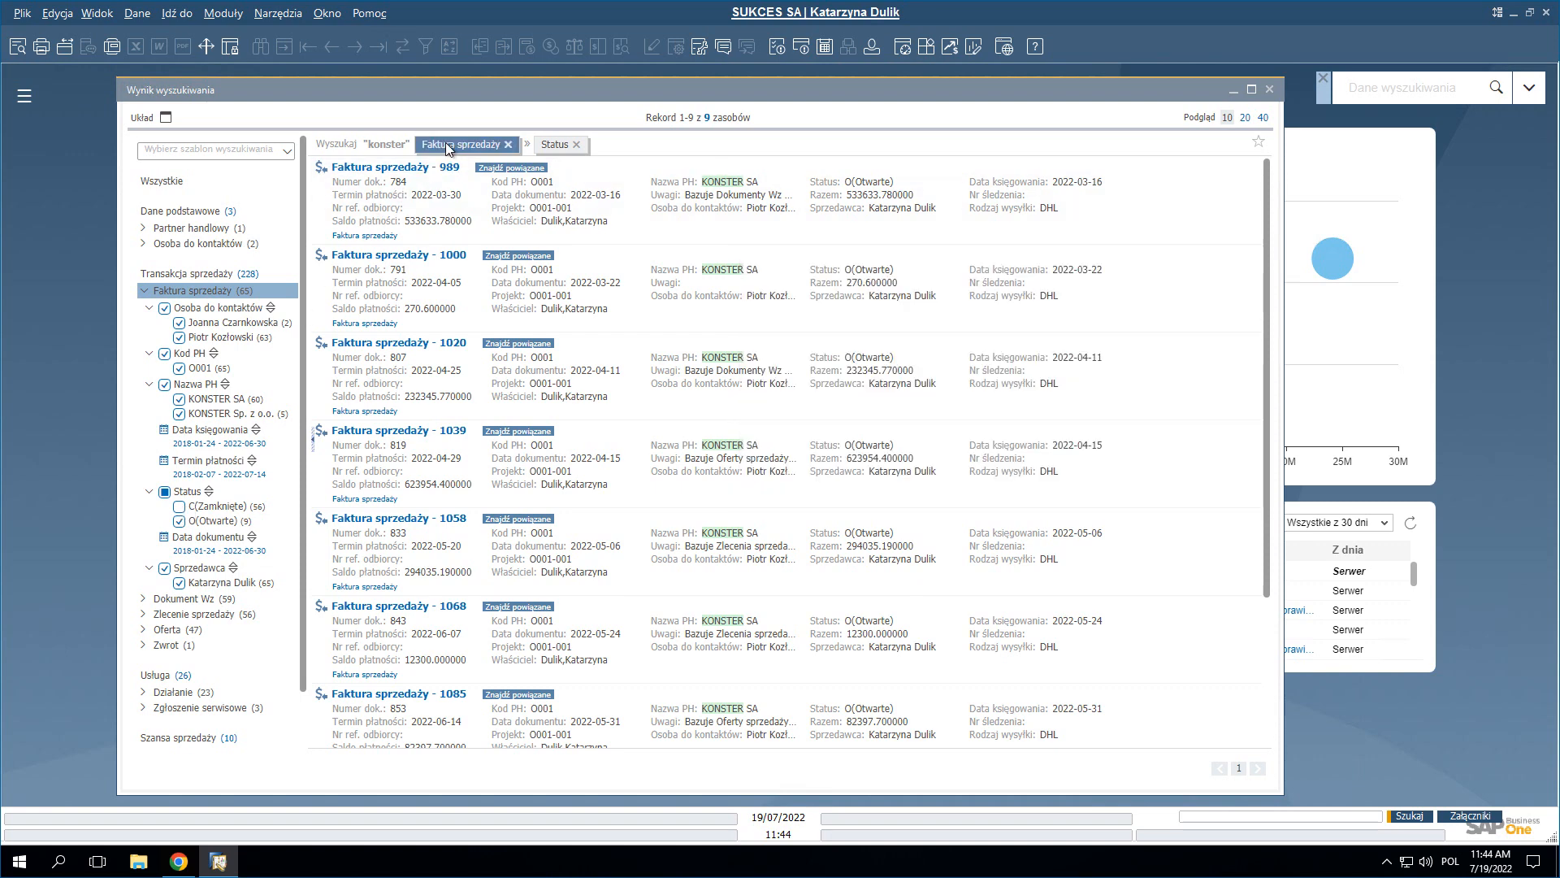
pyautogui.moveTo(568, 144)
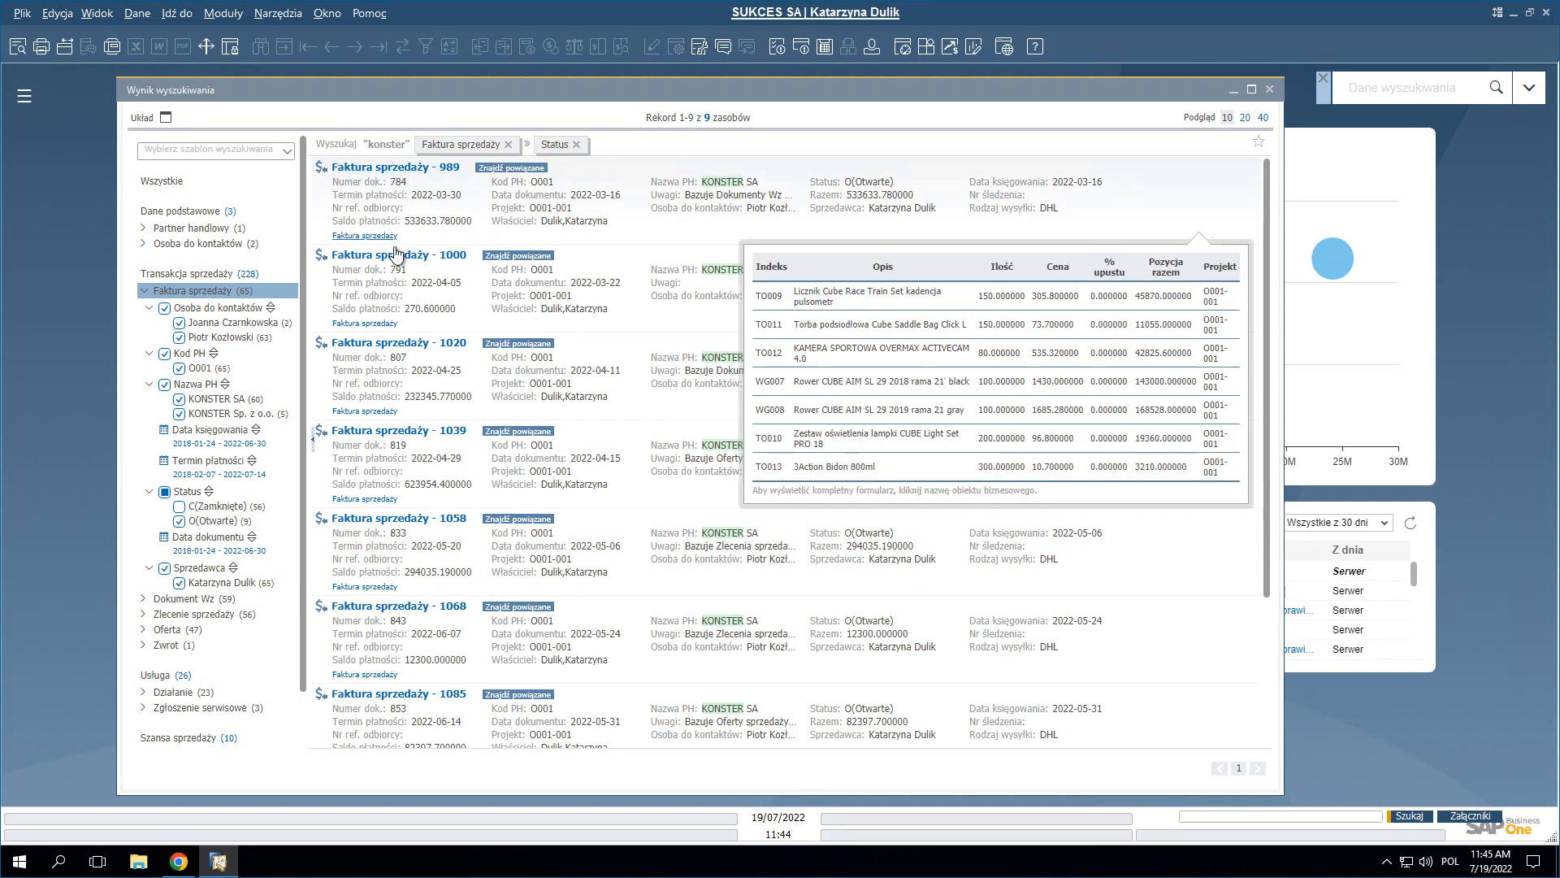
# Step: Preview the line items of the open invoices, view the full invoice dated 2022-04-15, and close it
pyautogui.moveTo(395, 350)
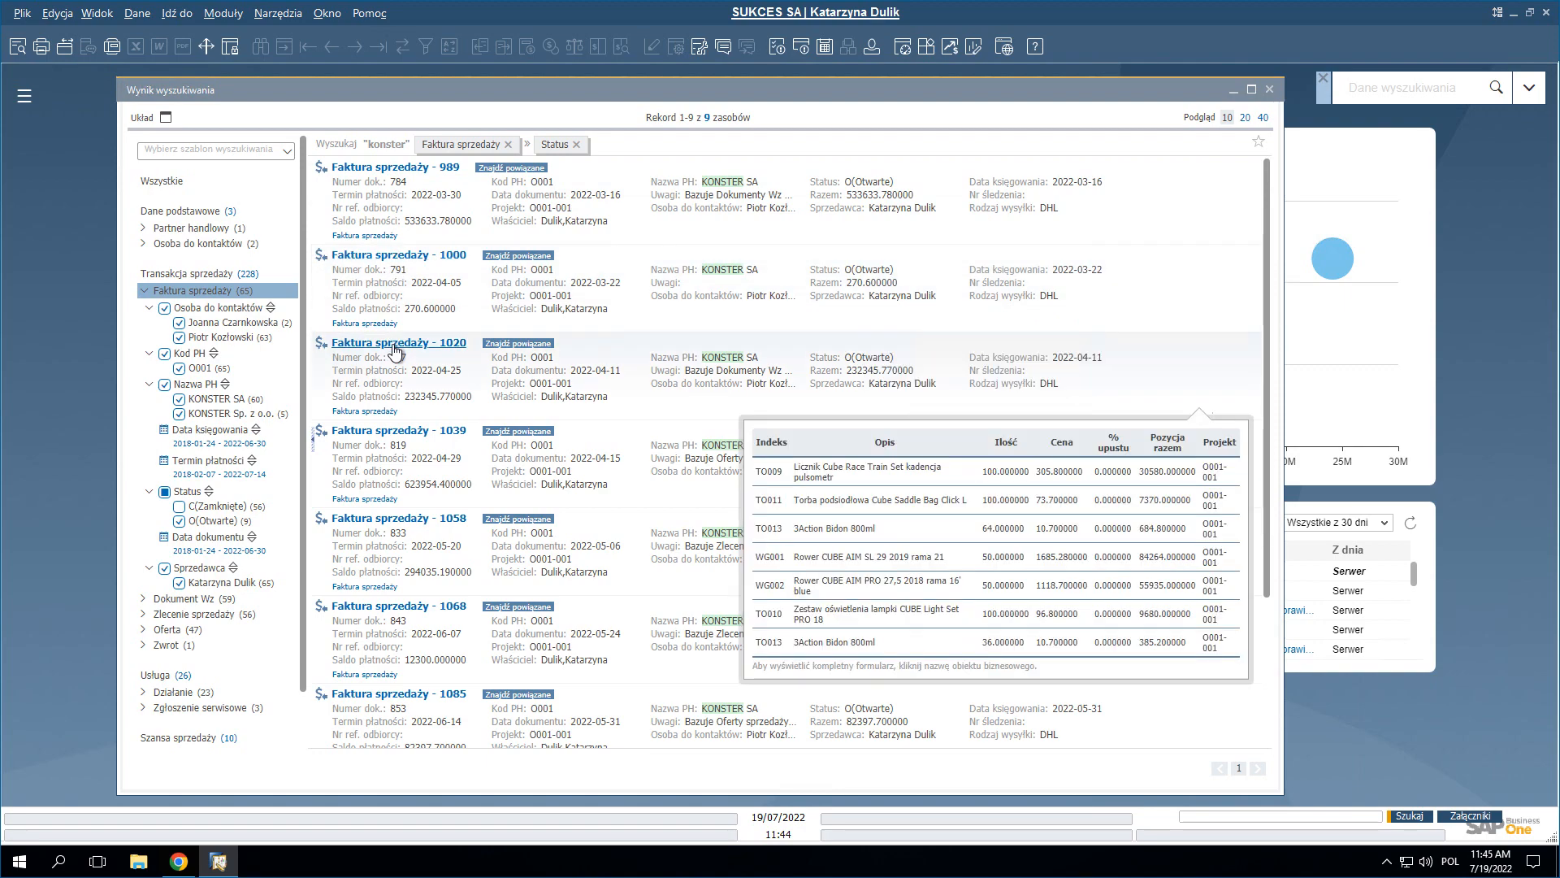
pyautogui.moveTo(400, 439)
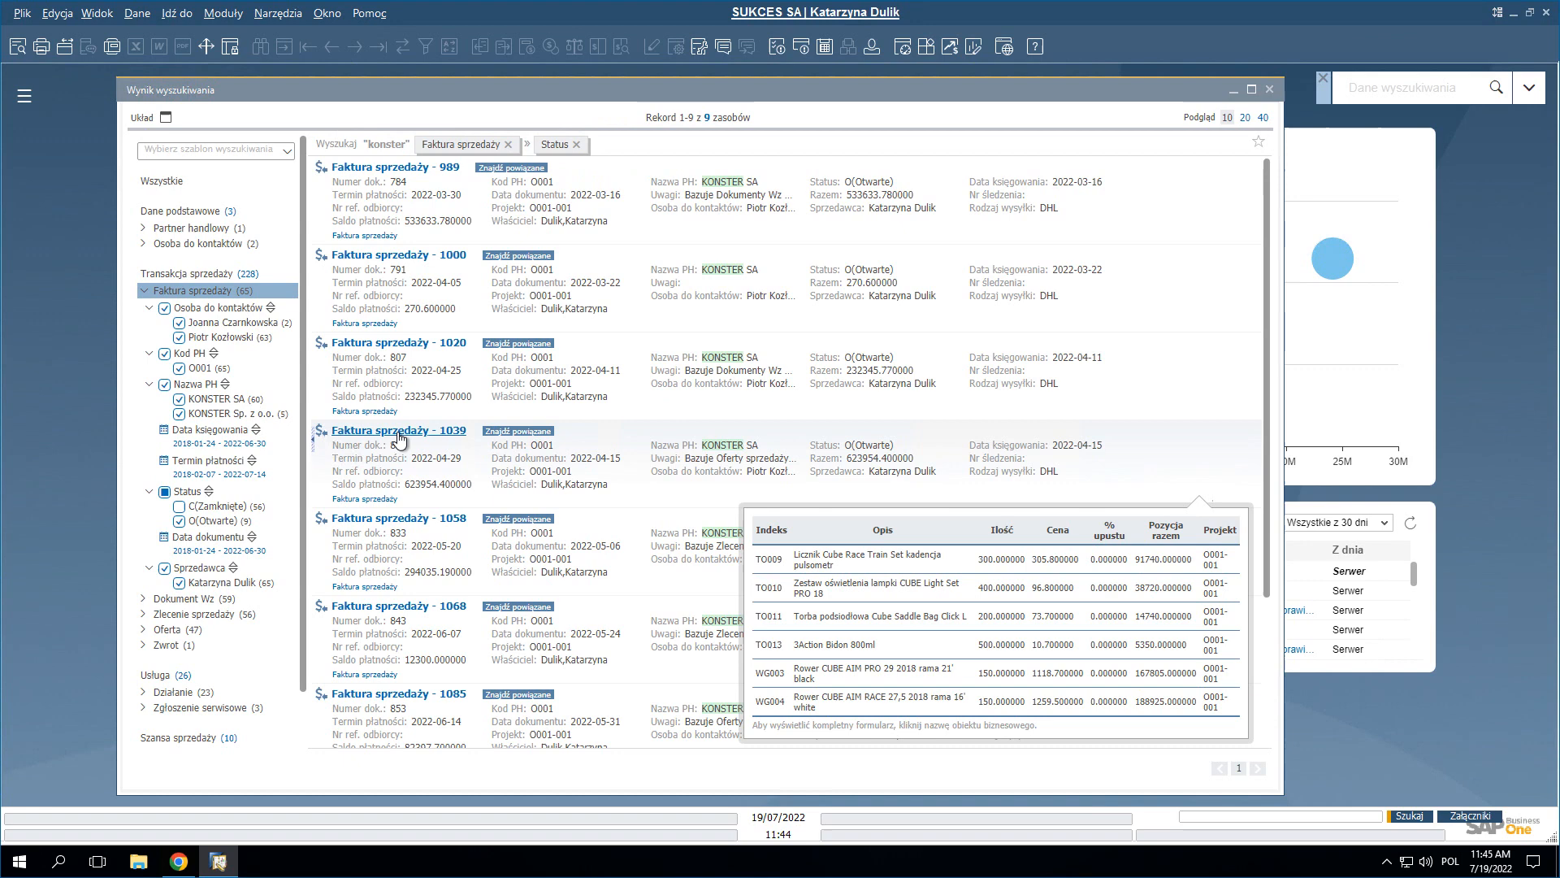
pyautogui.click(399, 439)
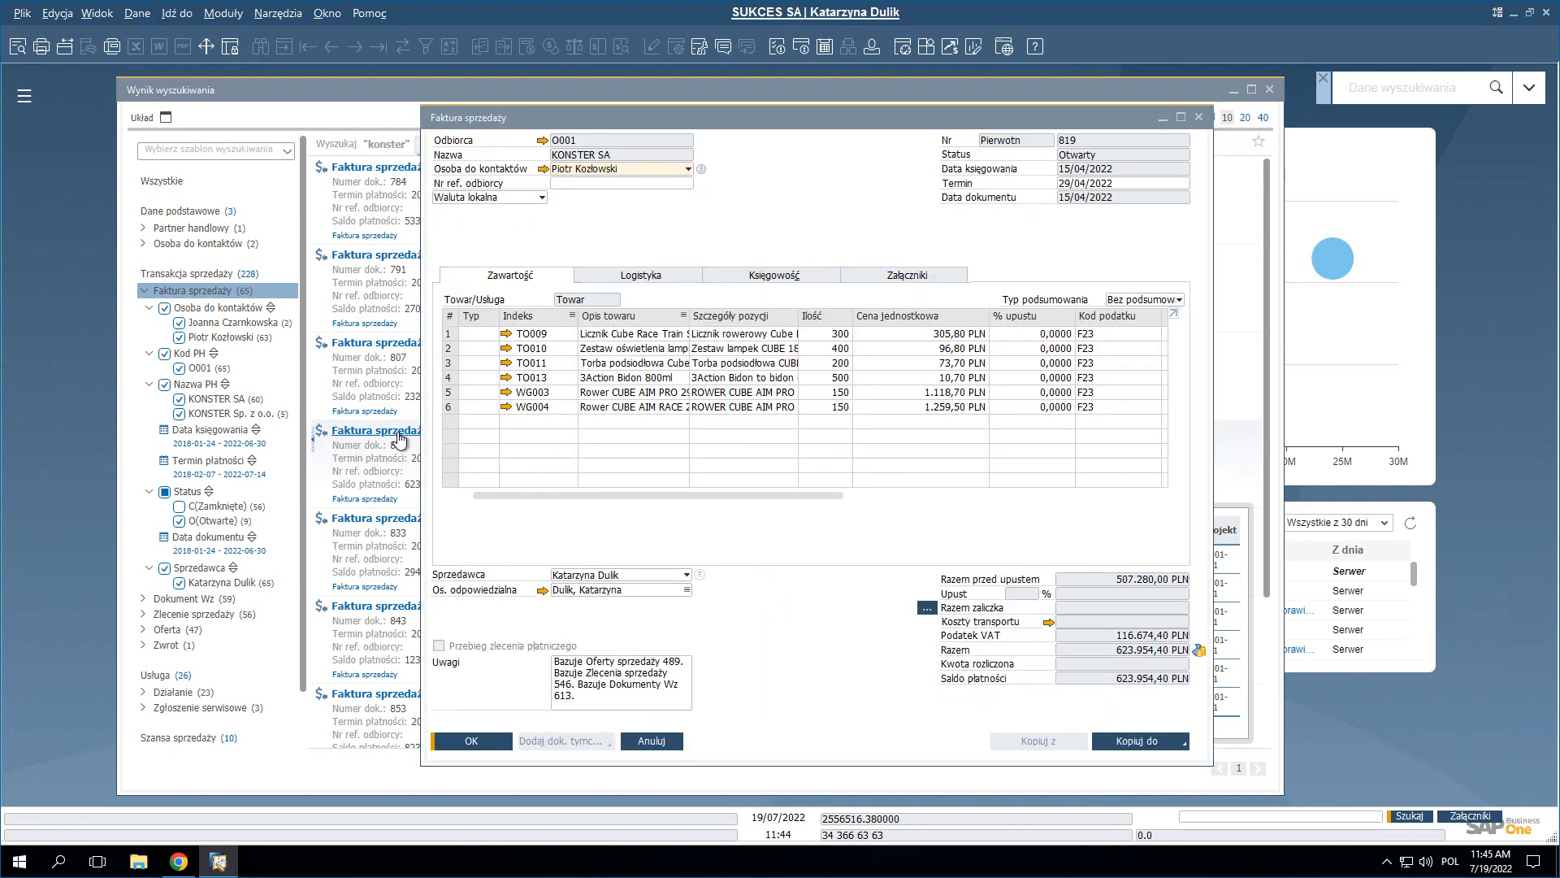
pyautogui.press('Escape')
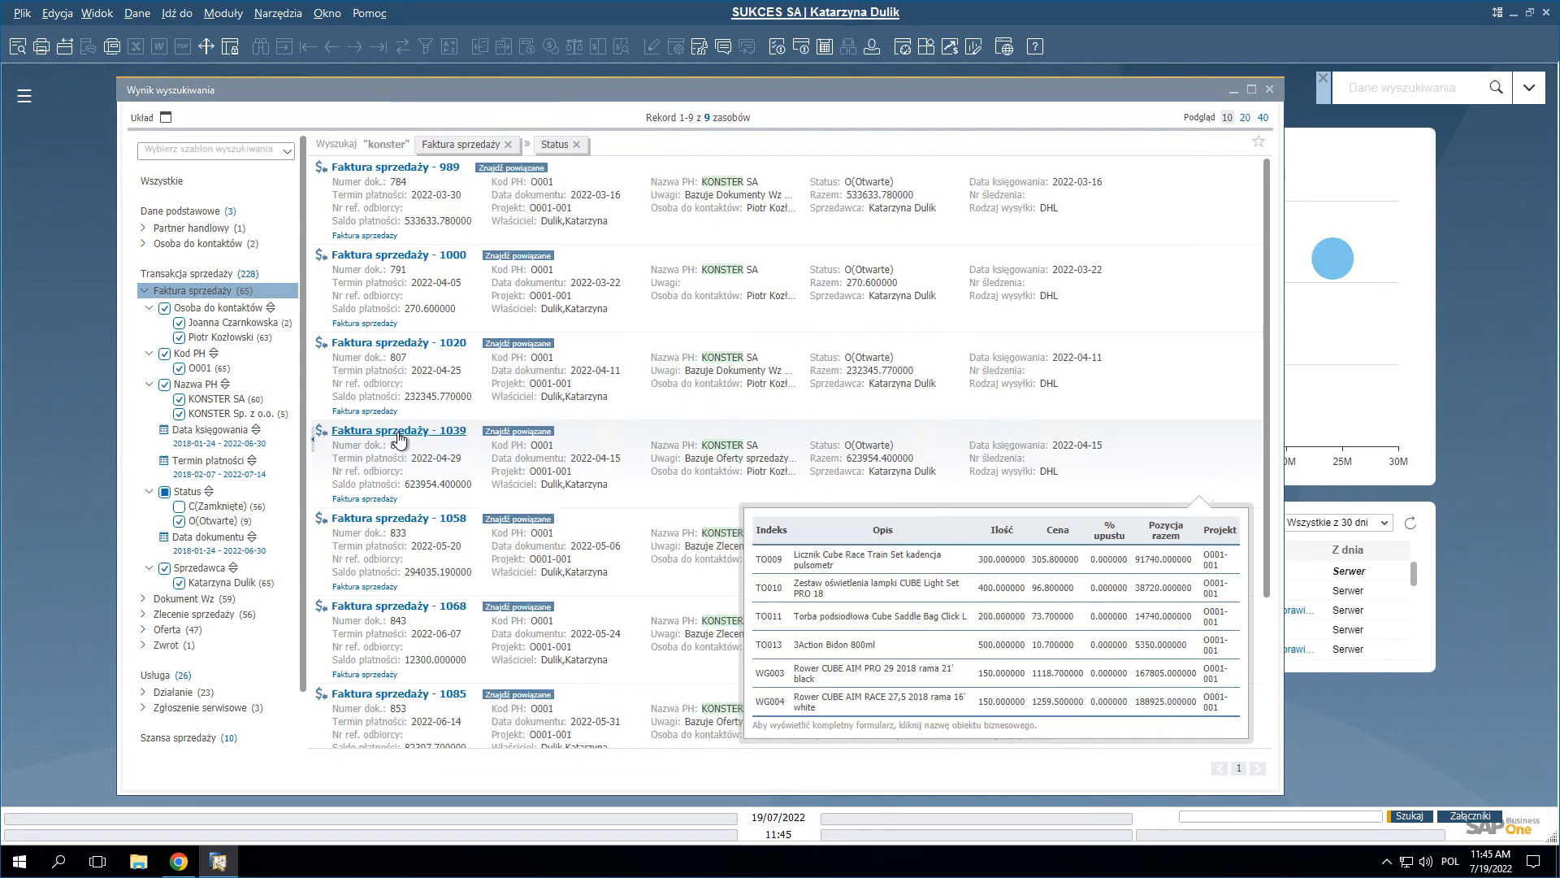
# Step: Trace the related objects of the 2022-04-15 invoice through its Dokument Wz to the Zlecenie sprzedaży, and close the search
pyautogui.click(504, 437)
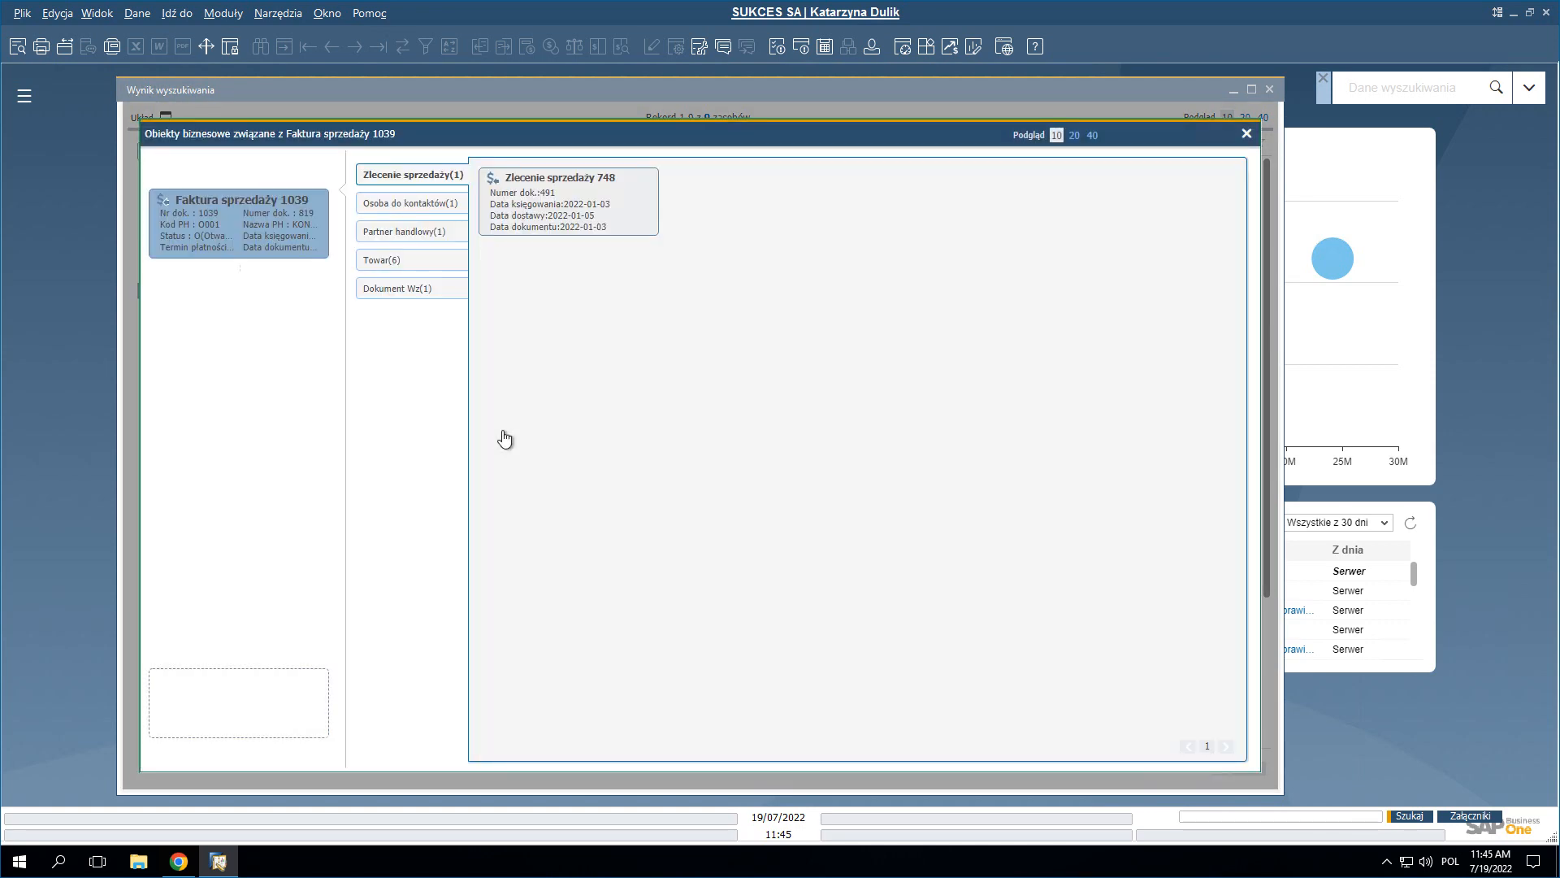
pyautogui.click(388, 289)
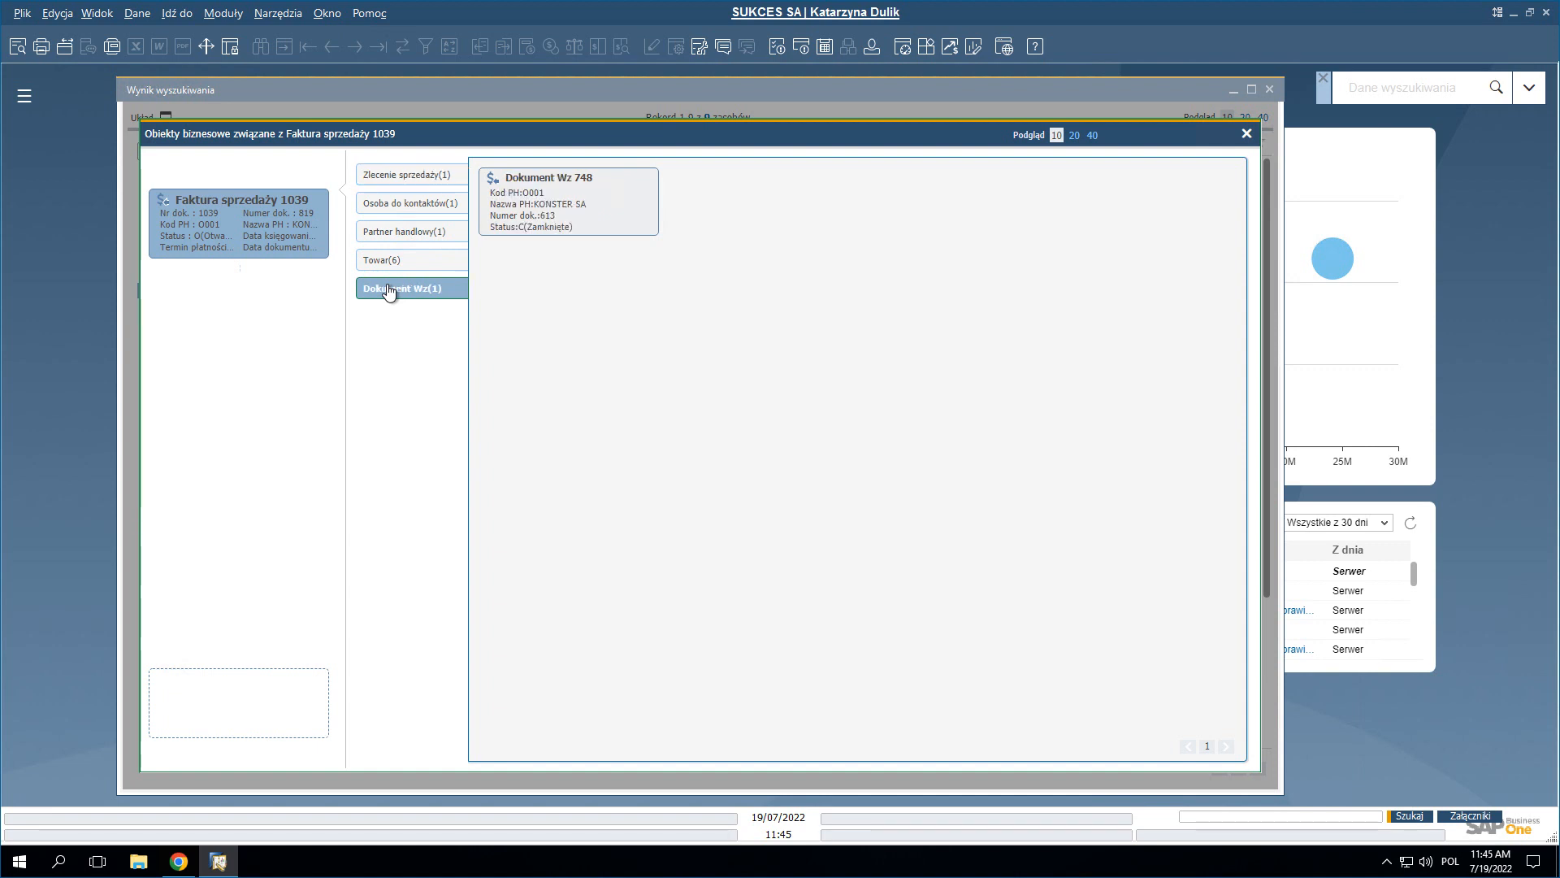
pyautogui.doubleClick(545, 215)
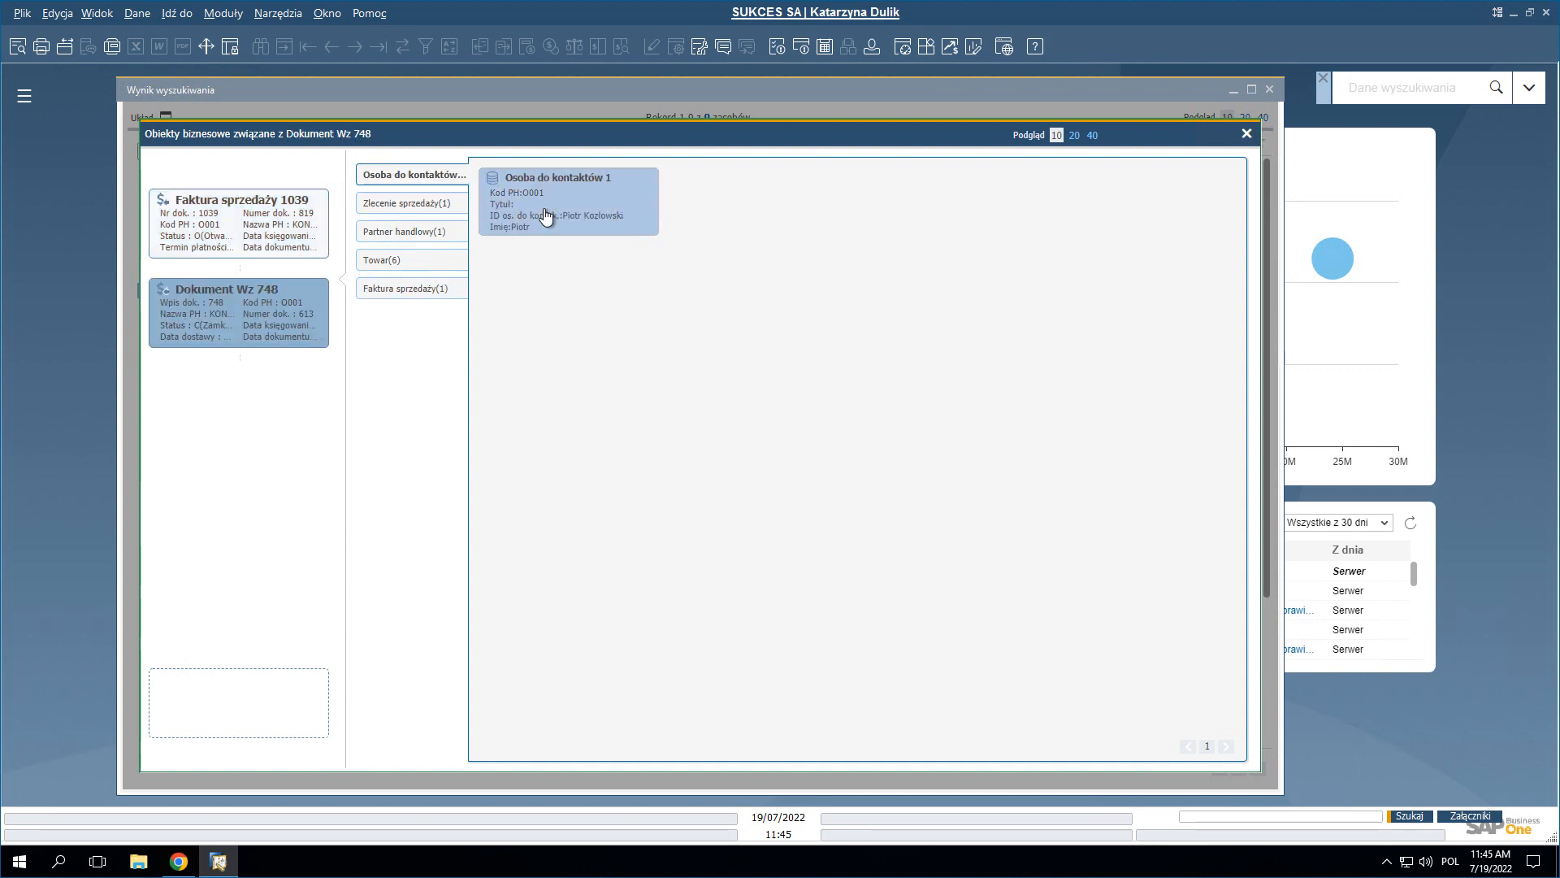
pyautogui.doubleClick(418, 205)
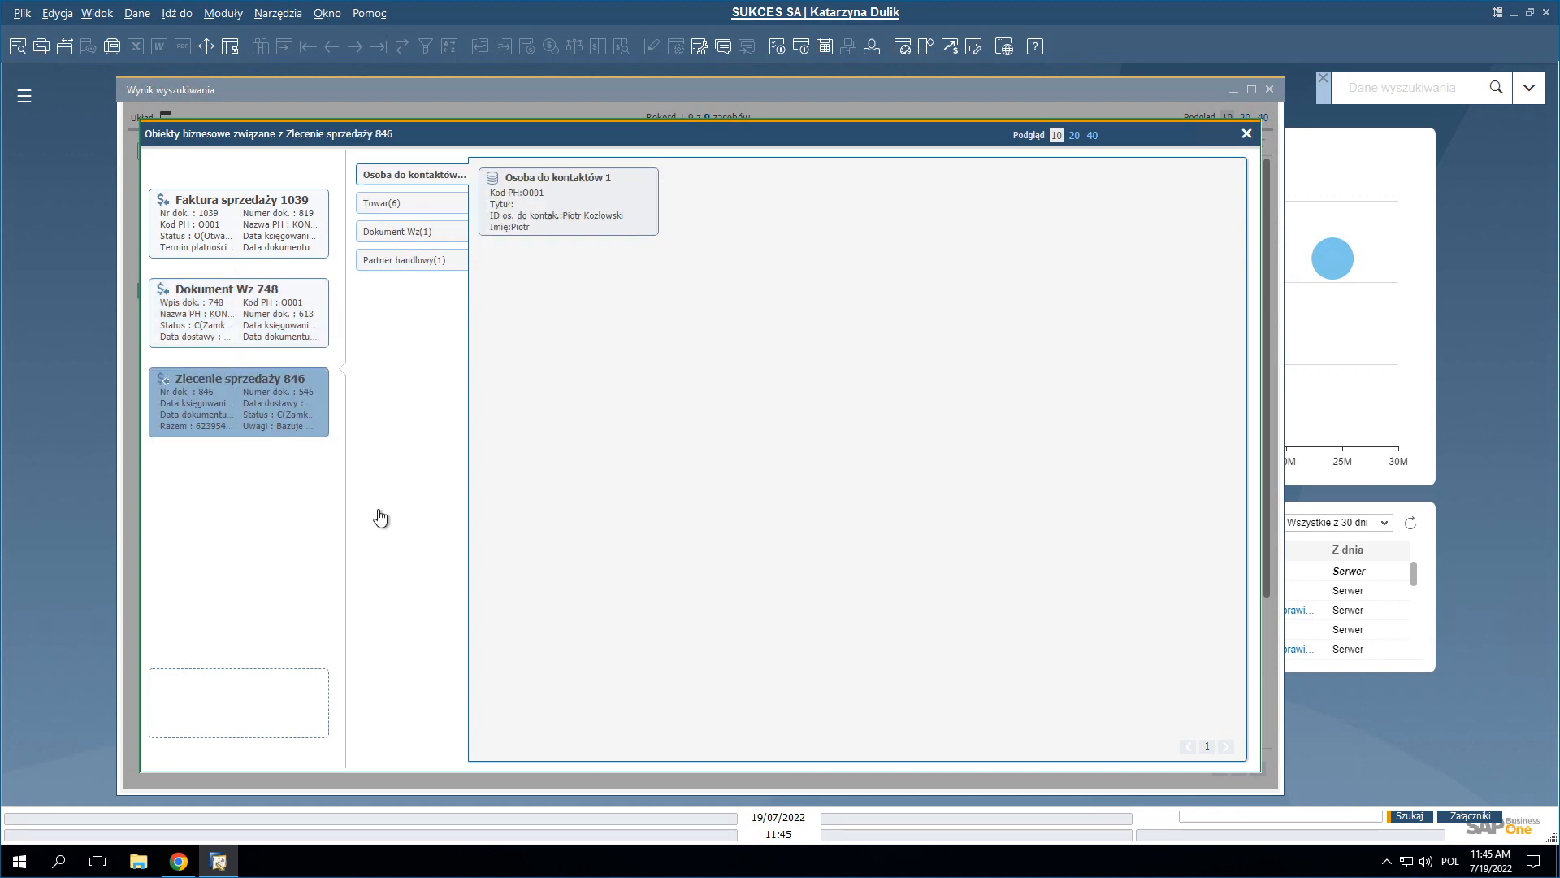
pyautogui.click(1247, 135)
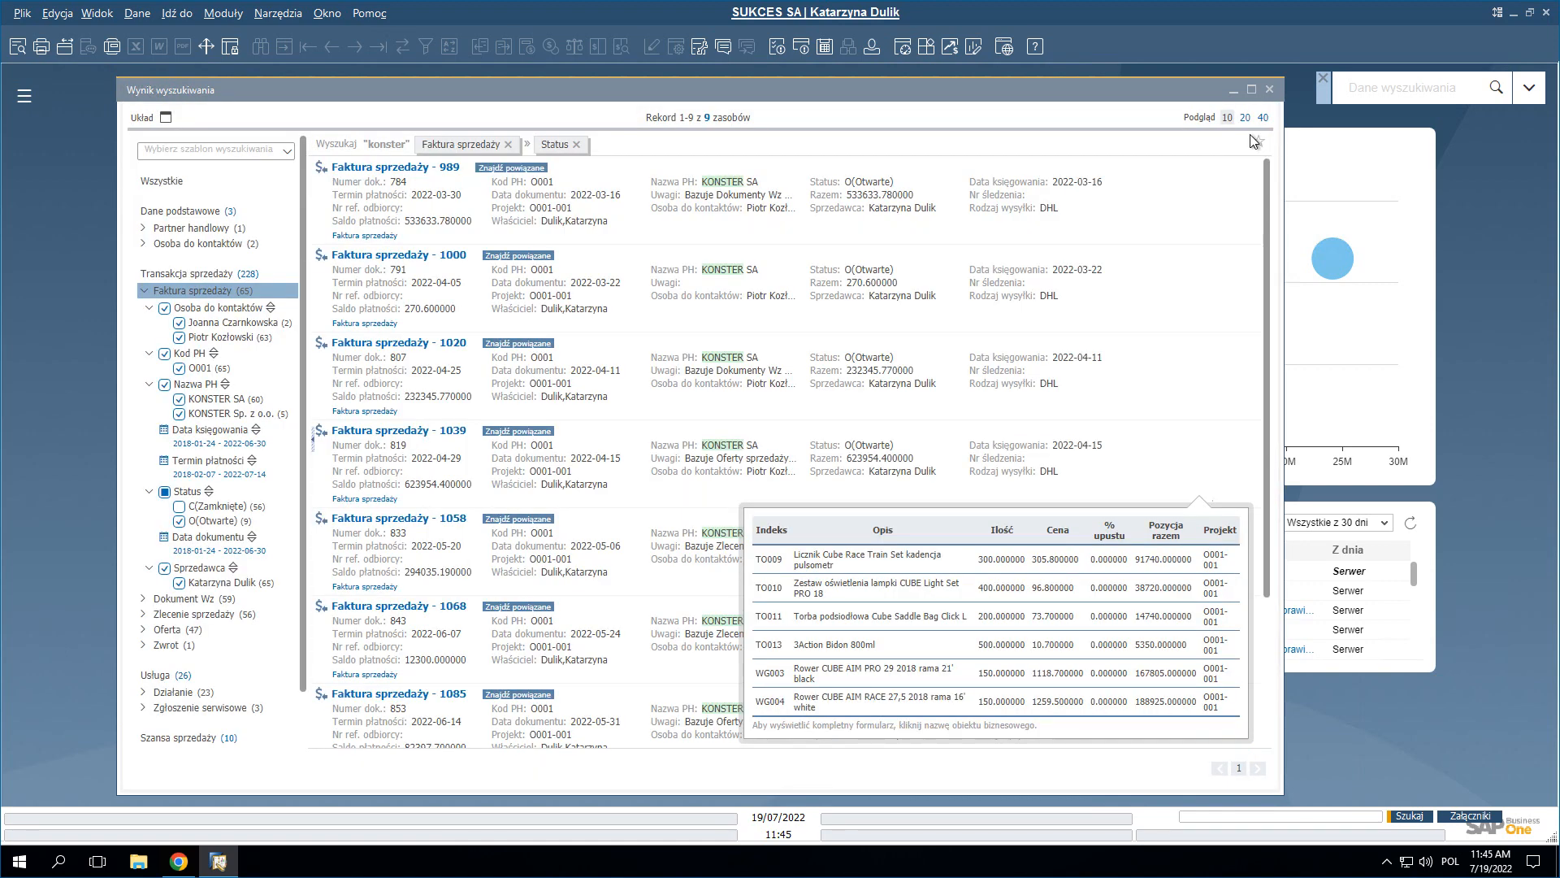
pyautogui.click(1270, 88)
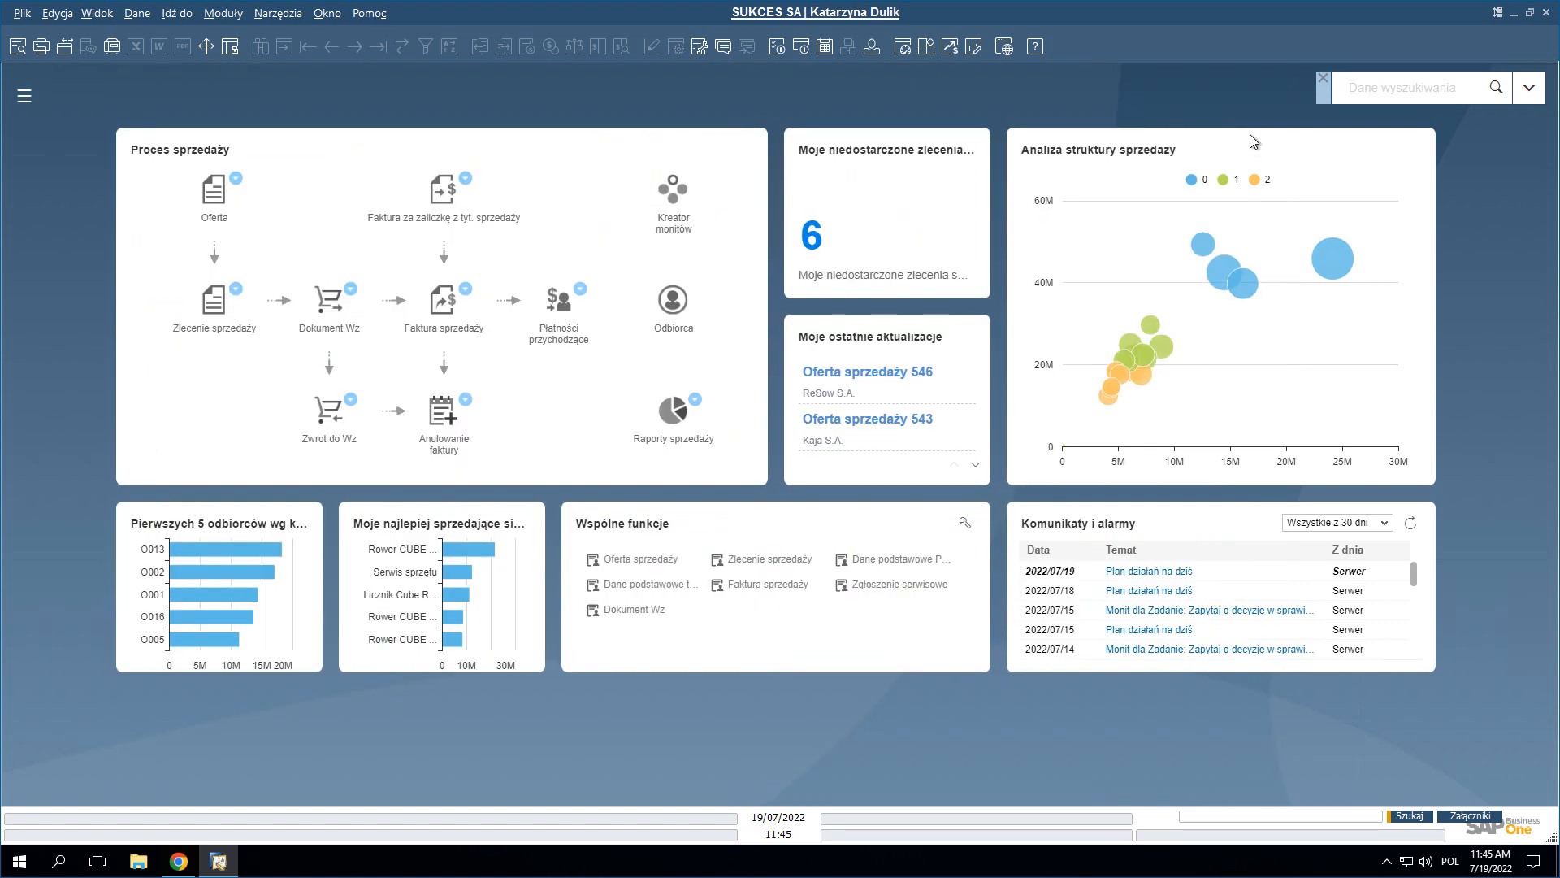
pyautogui.click(1315, 80)
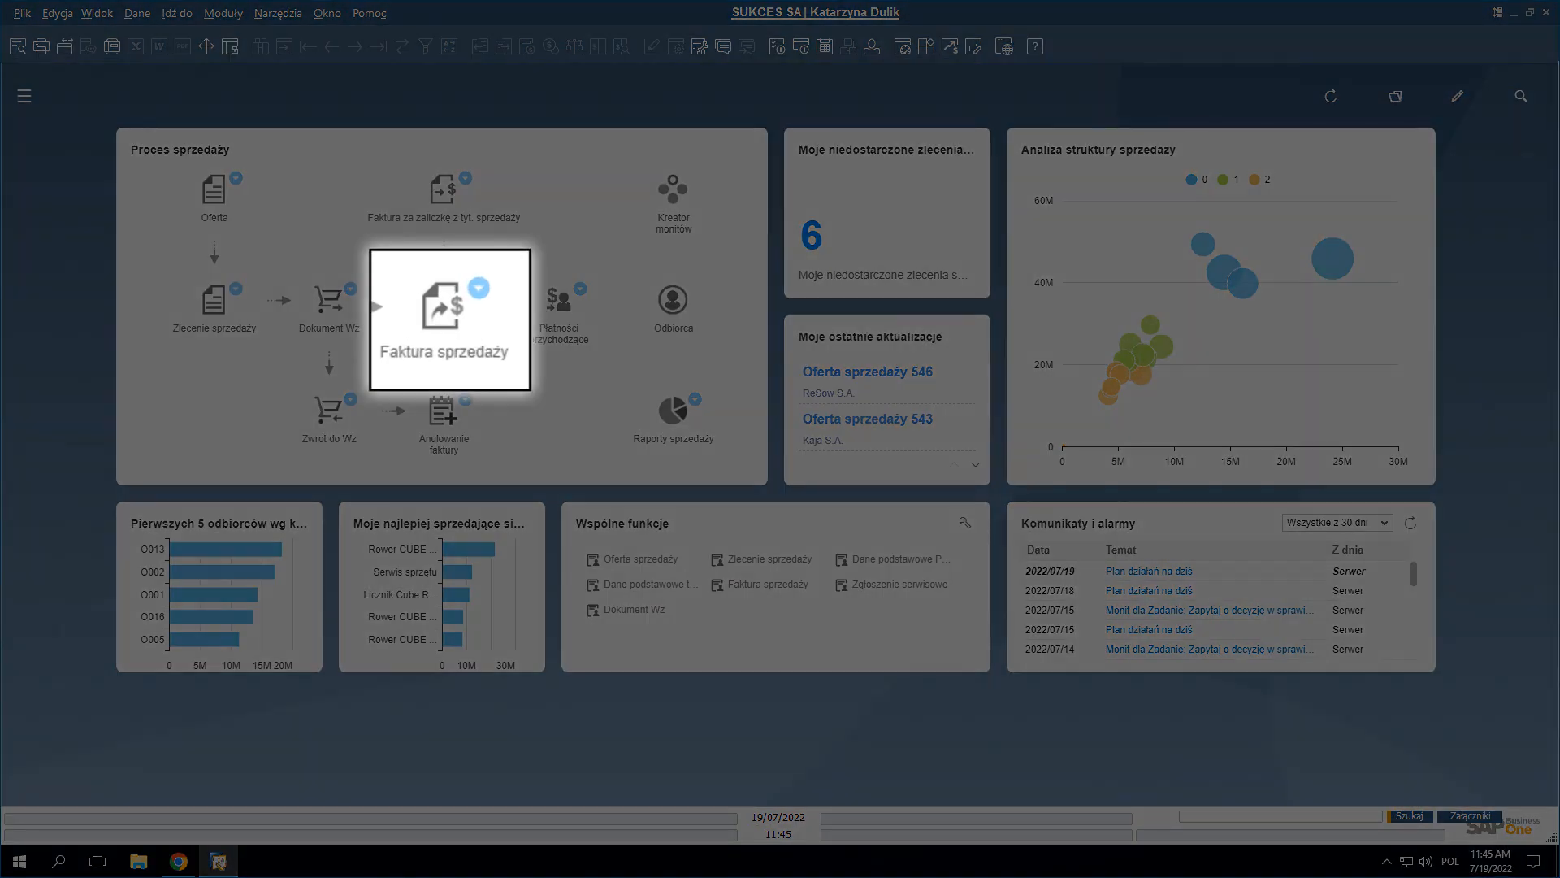
# Step: Find sales invoices from the Faktura sprzedaży form in find mode, using "konster" as the customer name
pyautogui.click(453, 319)
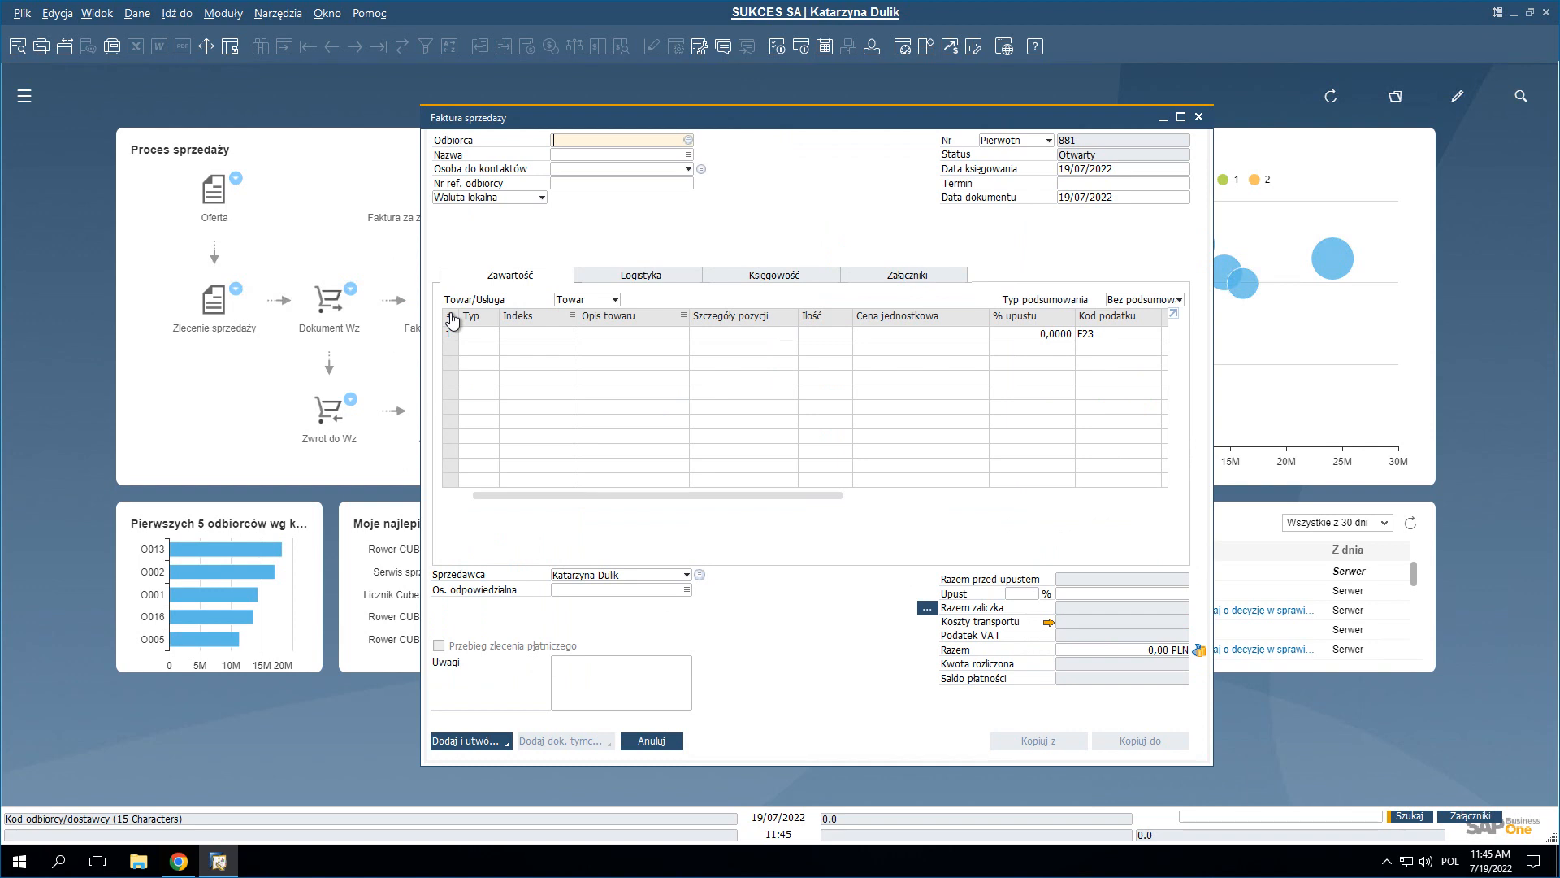
pyautogui.hotkey('ctrl', 'f')
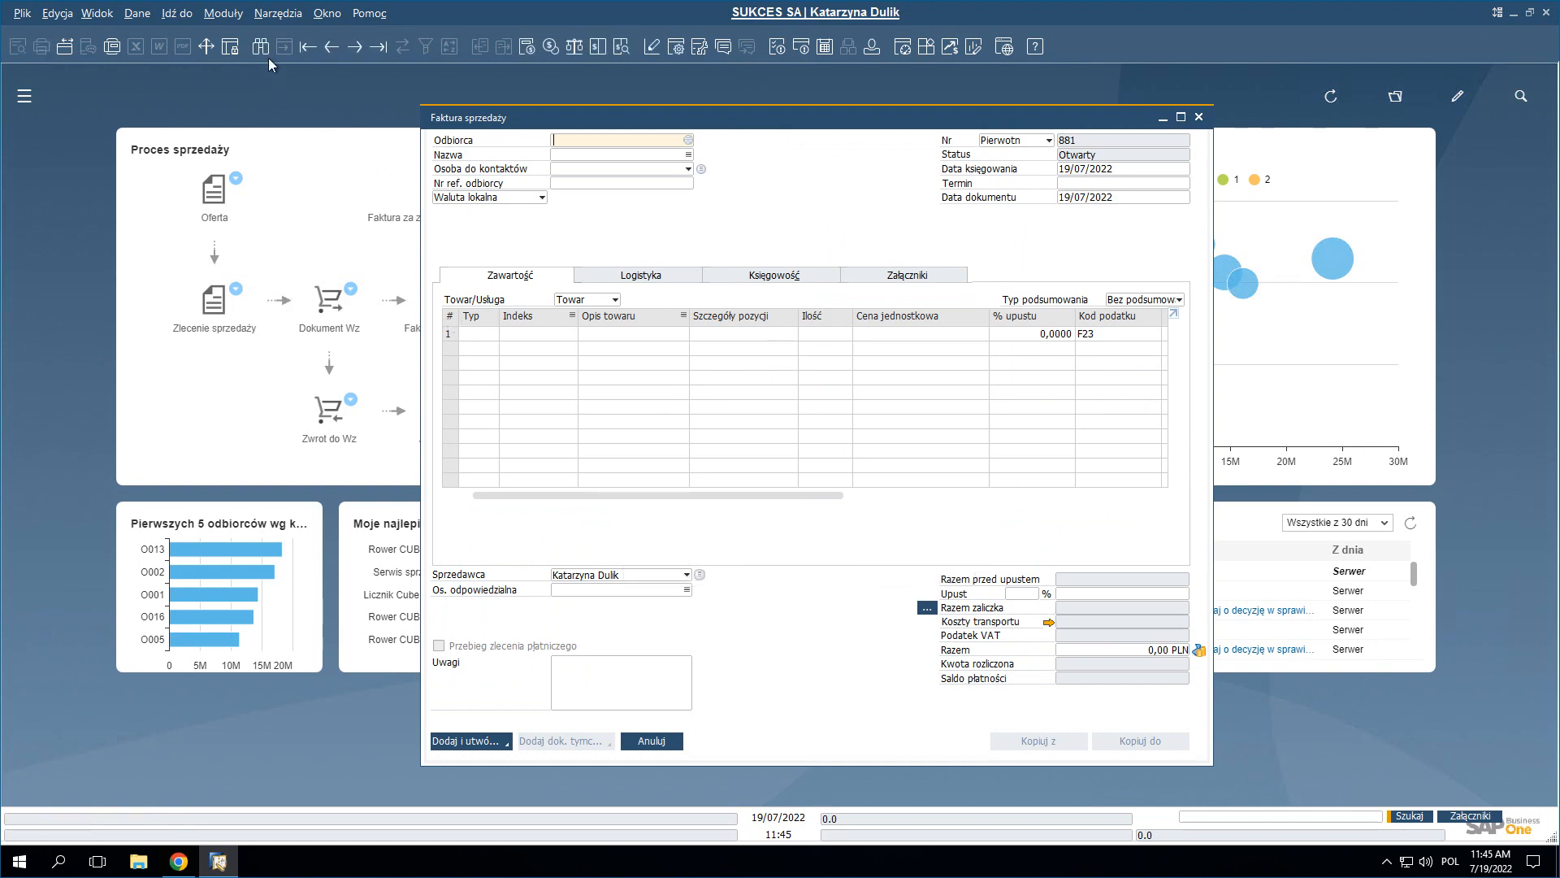
pyautogui.click(262, 47)
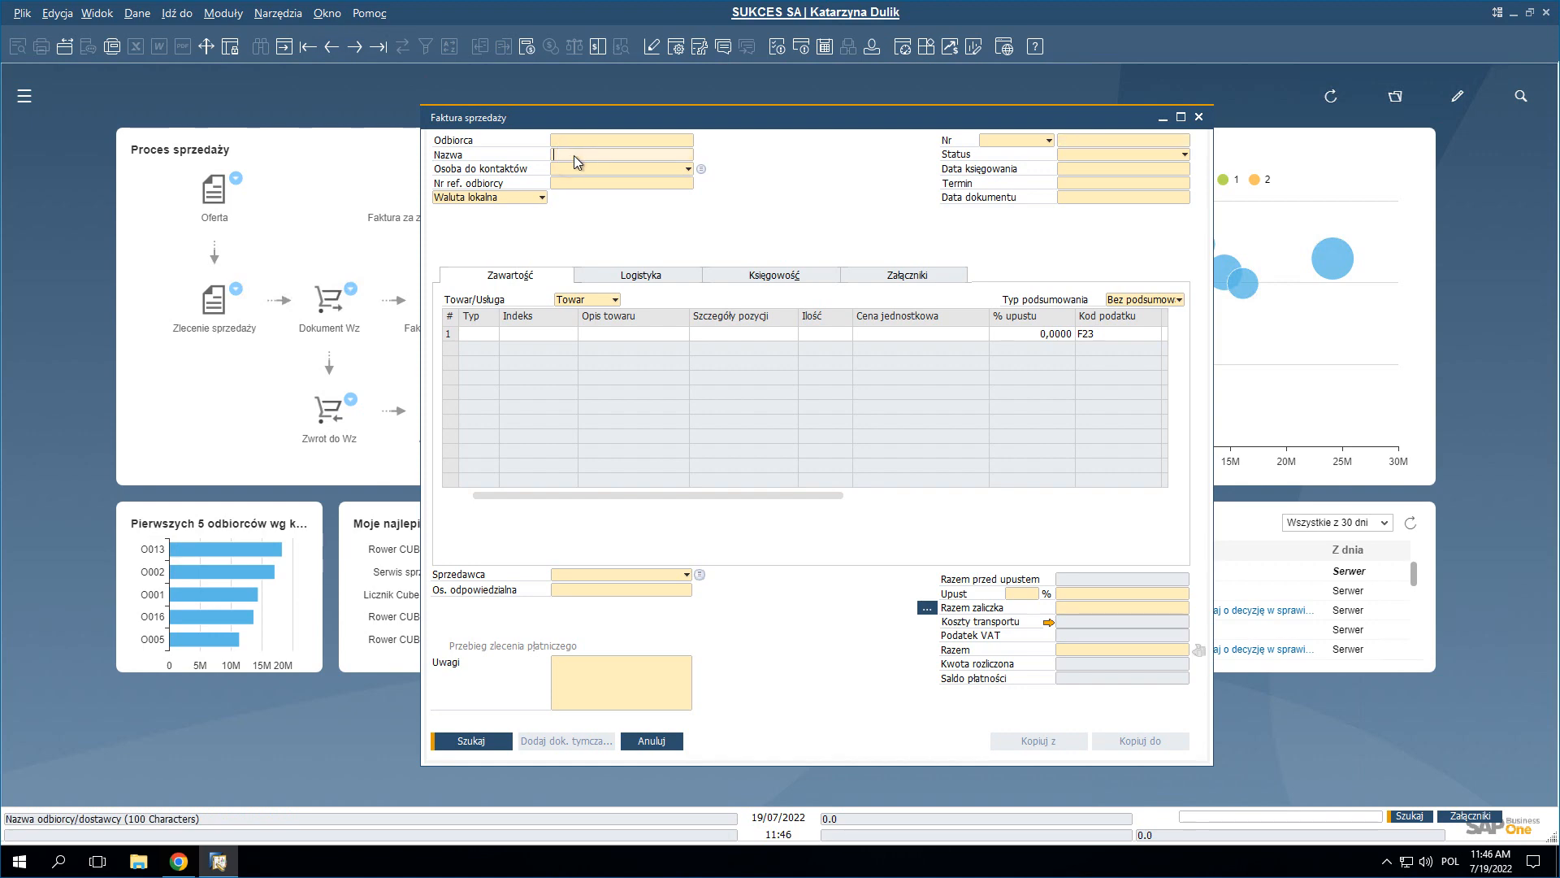
pyautogui.write('konster')
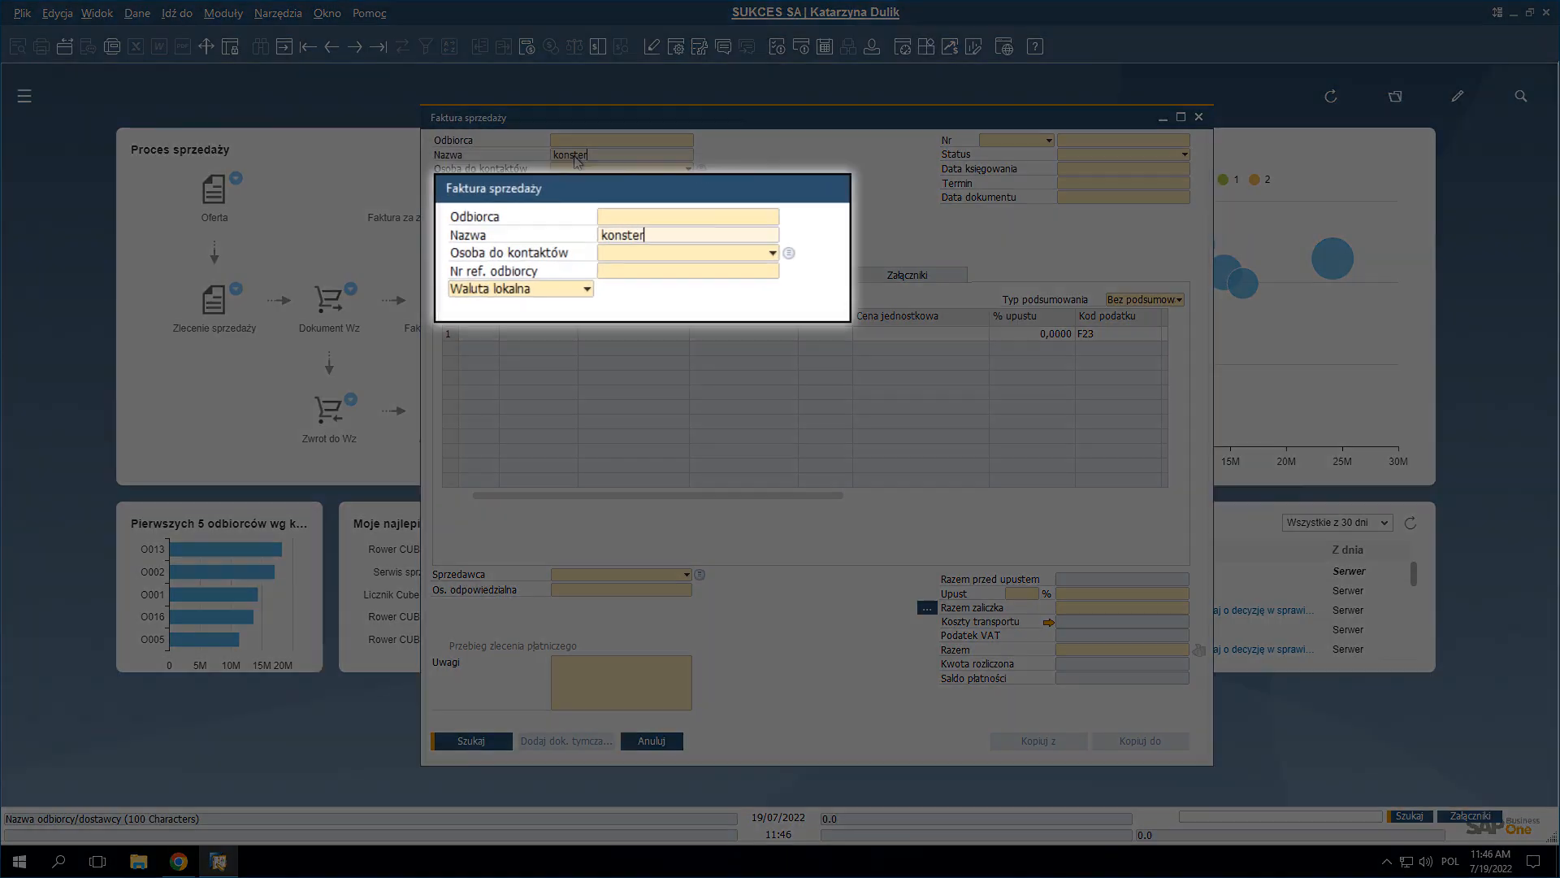
pyautogui.press('Return')
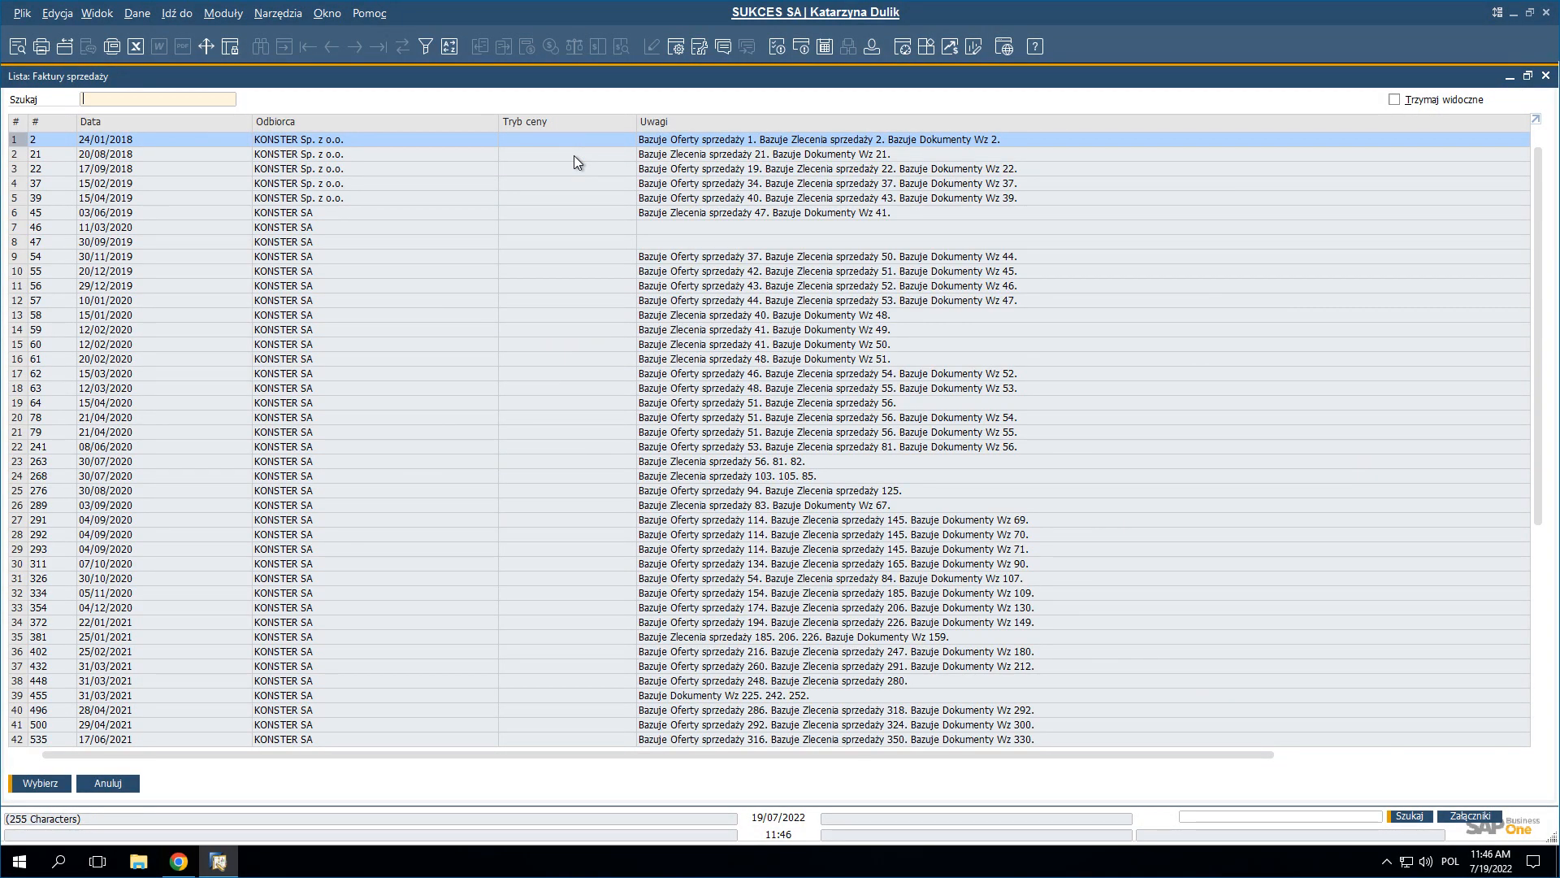
pyautogui.press('Escape')
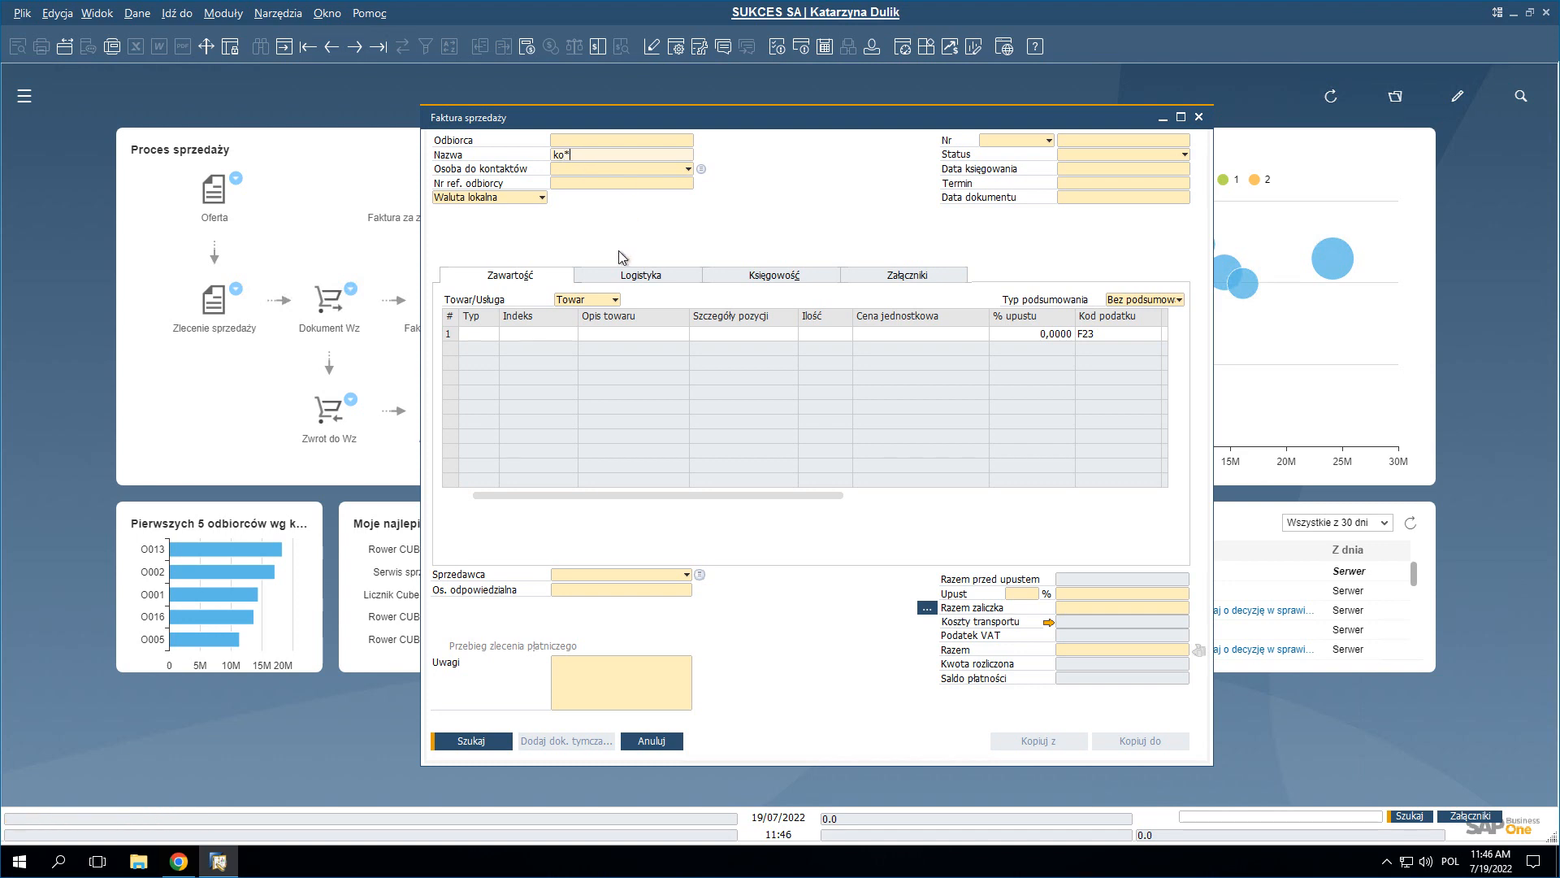
# Step: Search the sales invoices by customer name with the wildcard patterns "ko*" and "*ltd", closing each result list
pyautogui.press('Return')
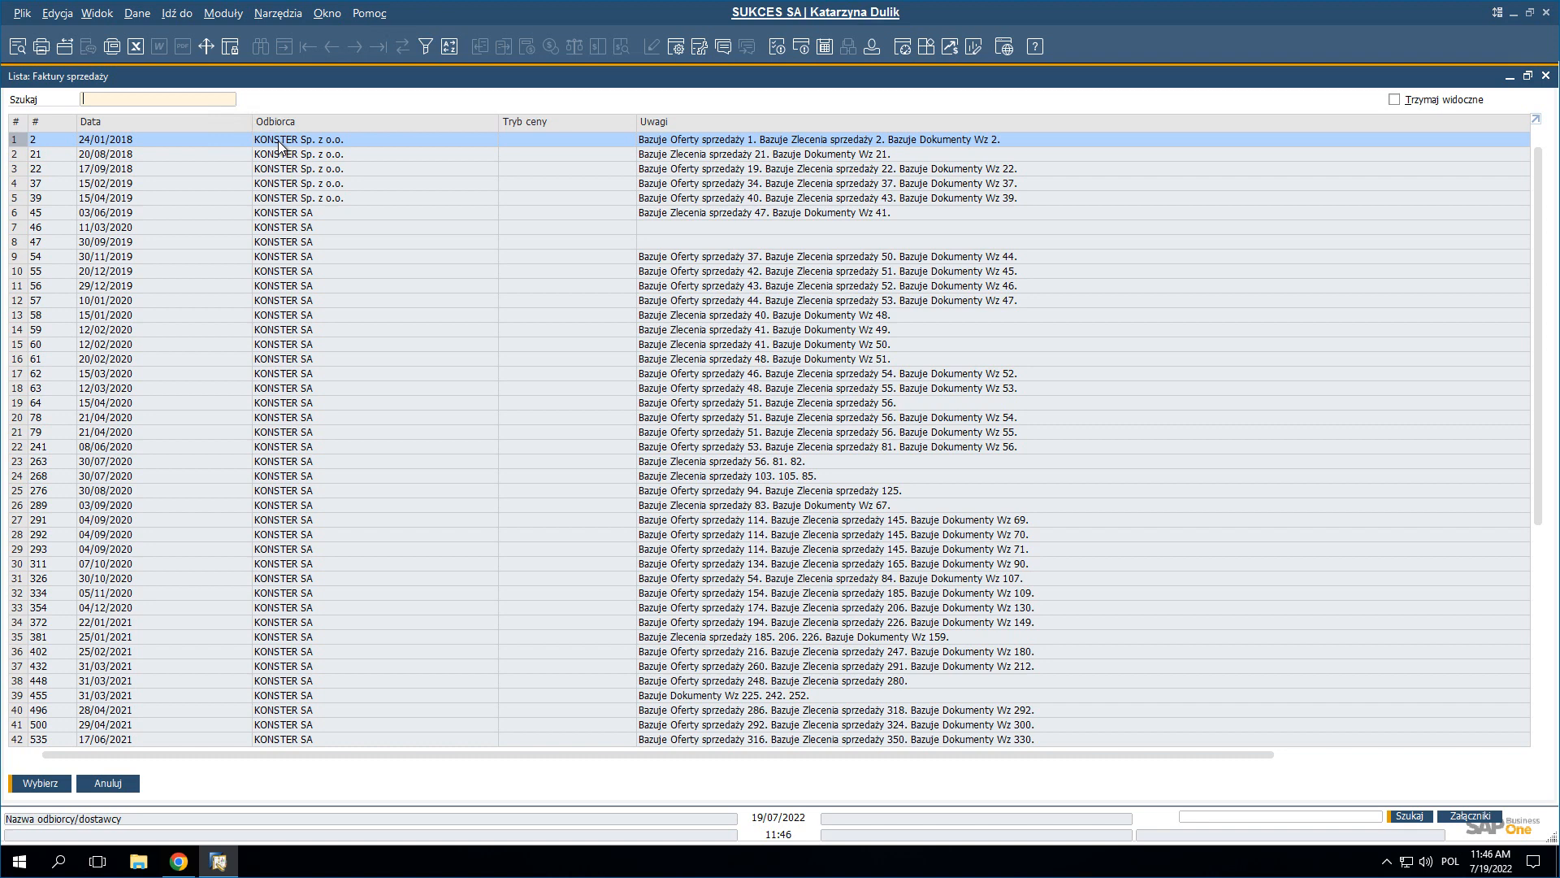
pyautogui.press('Escape')
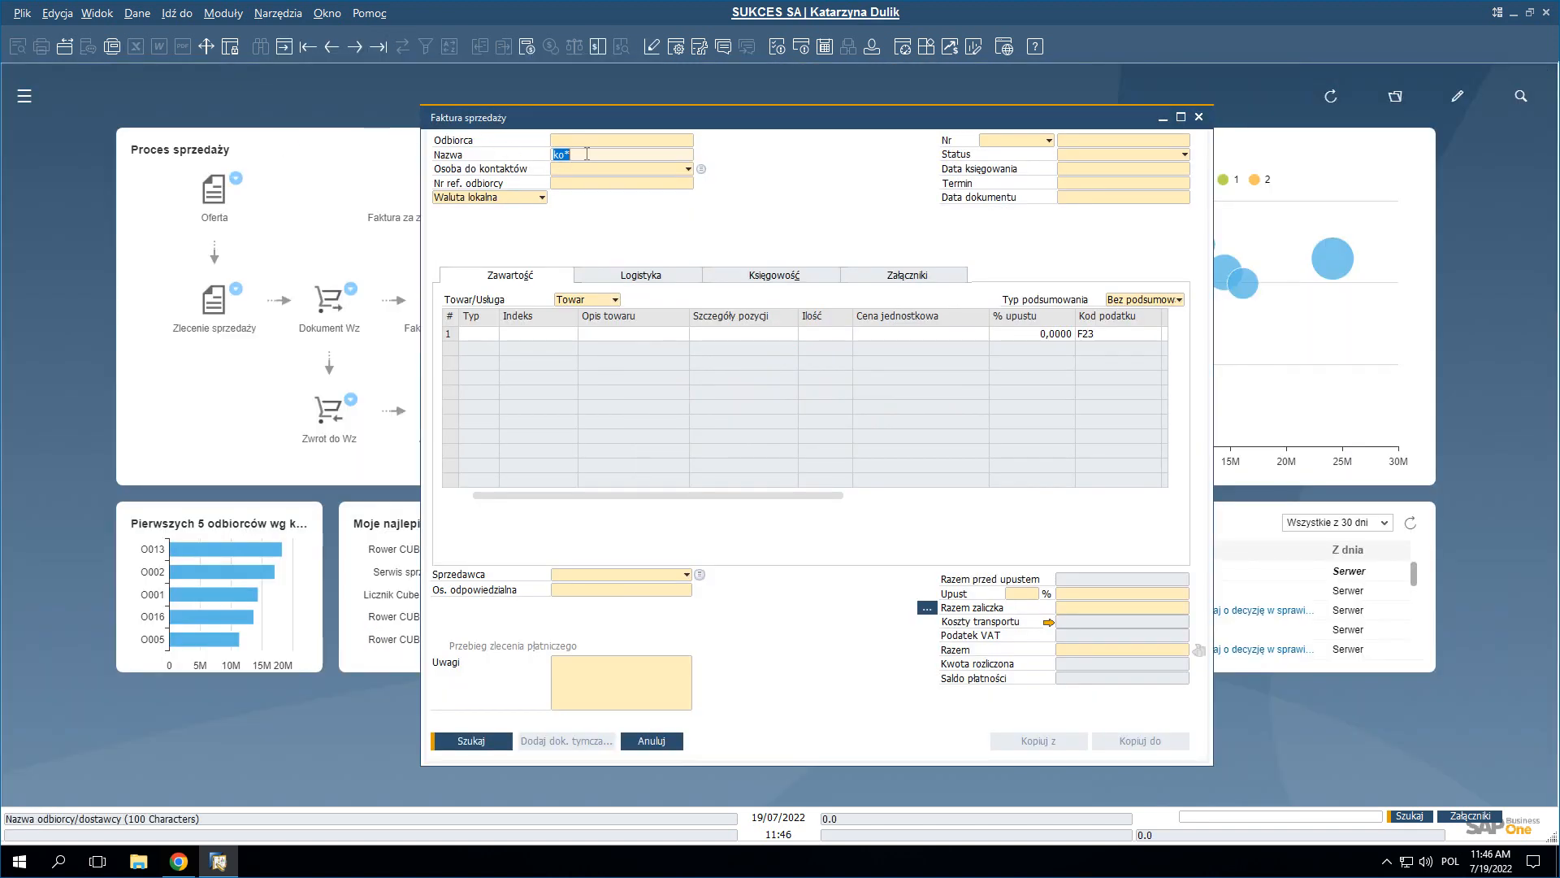
pyautogui.click(587, 153)
pyautogui.press('BackSpace')
pyautogui.press('BackSpace')
pyautogui.press('BackSpace')
pyautogui.write('*ltd')
pyautogui.press('Return')
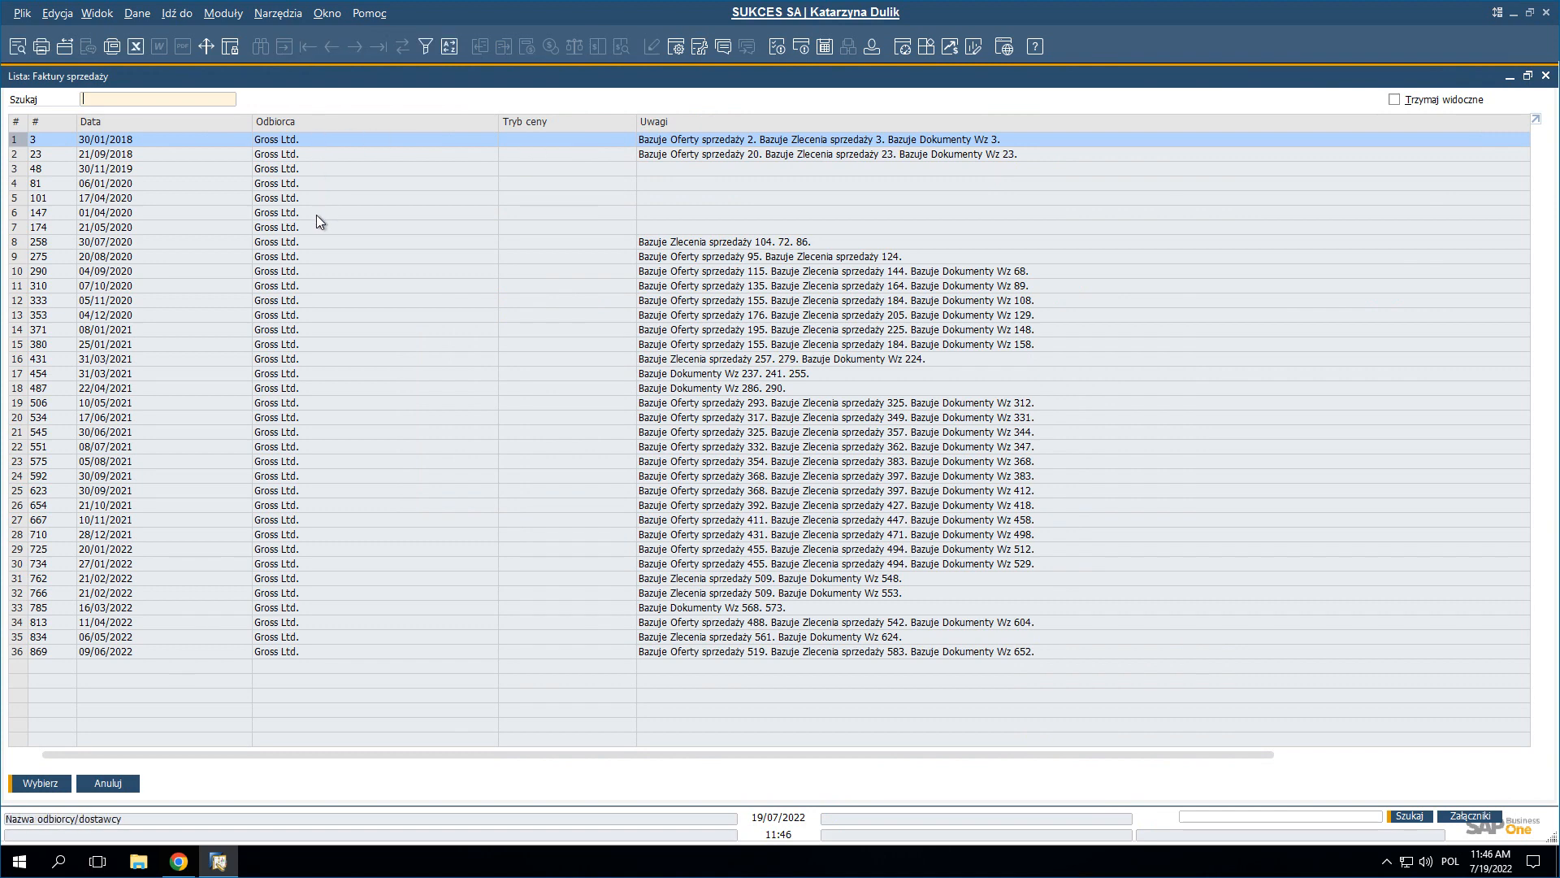
pyautogui.press('Escape')
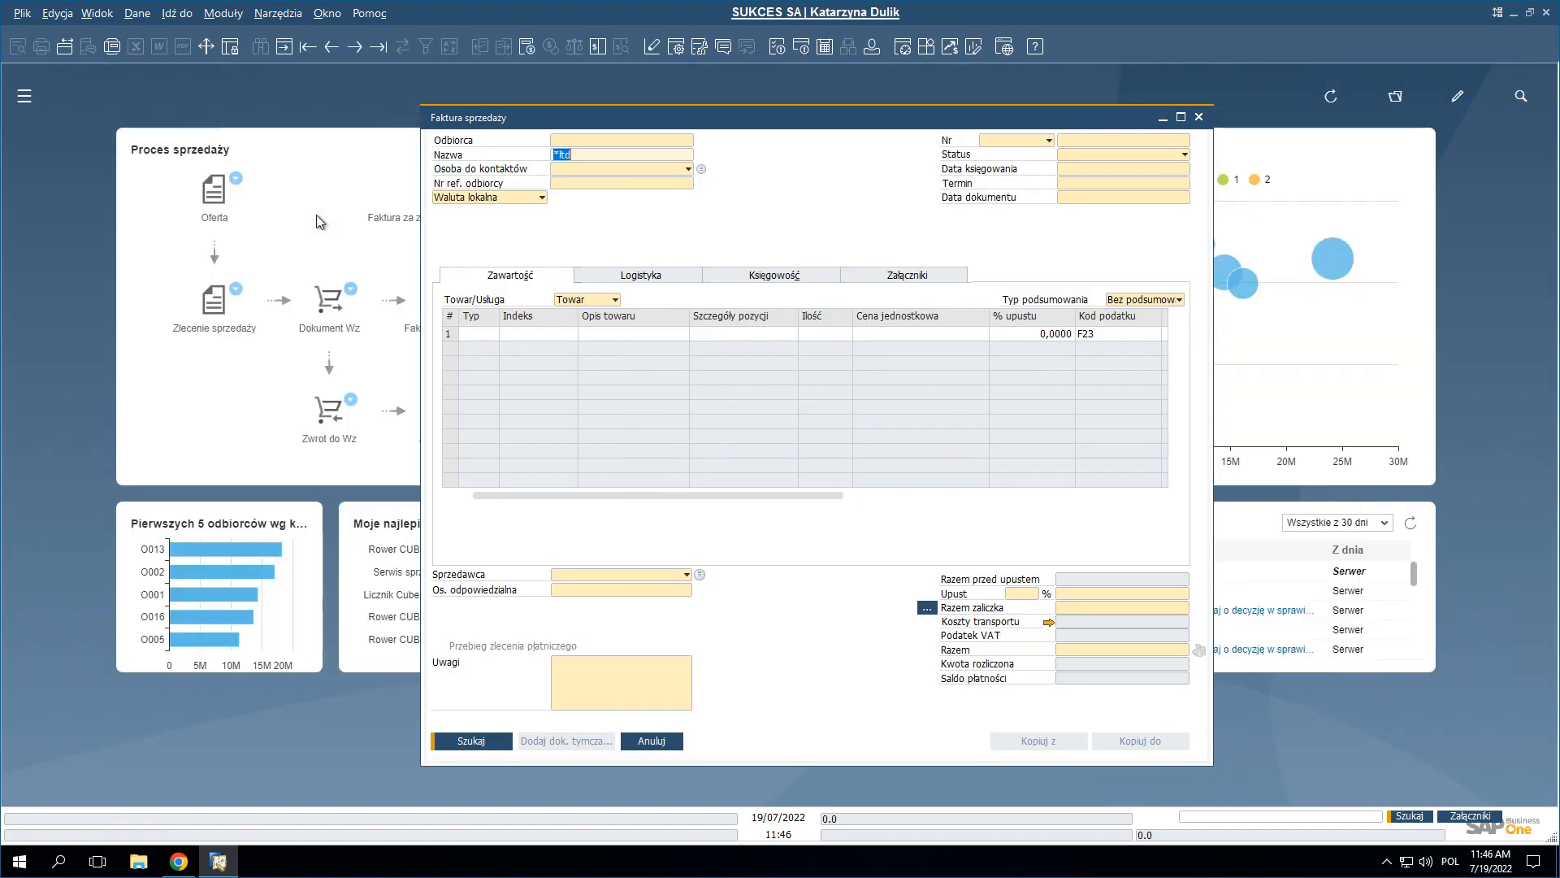
# Step: List all sales invoices with only "*" as the customer name and browse the list
pyautogui.click(603, 154)
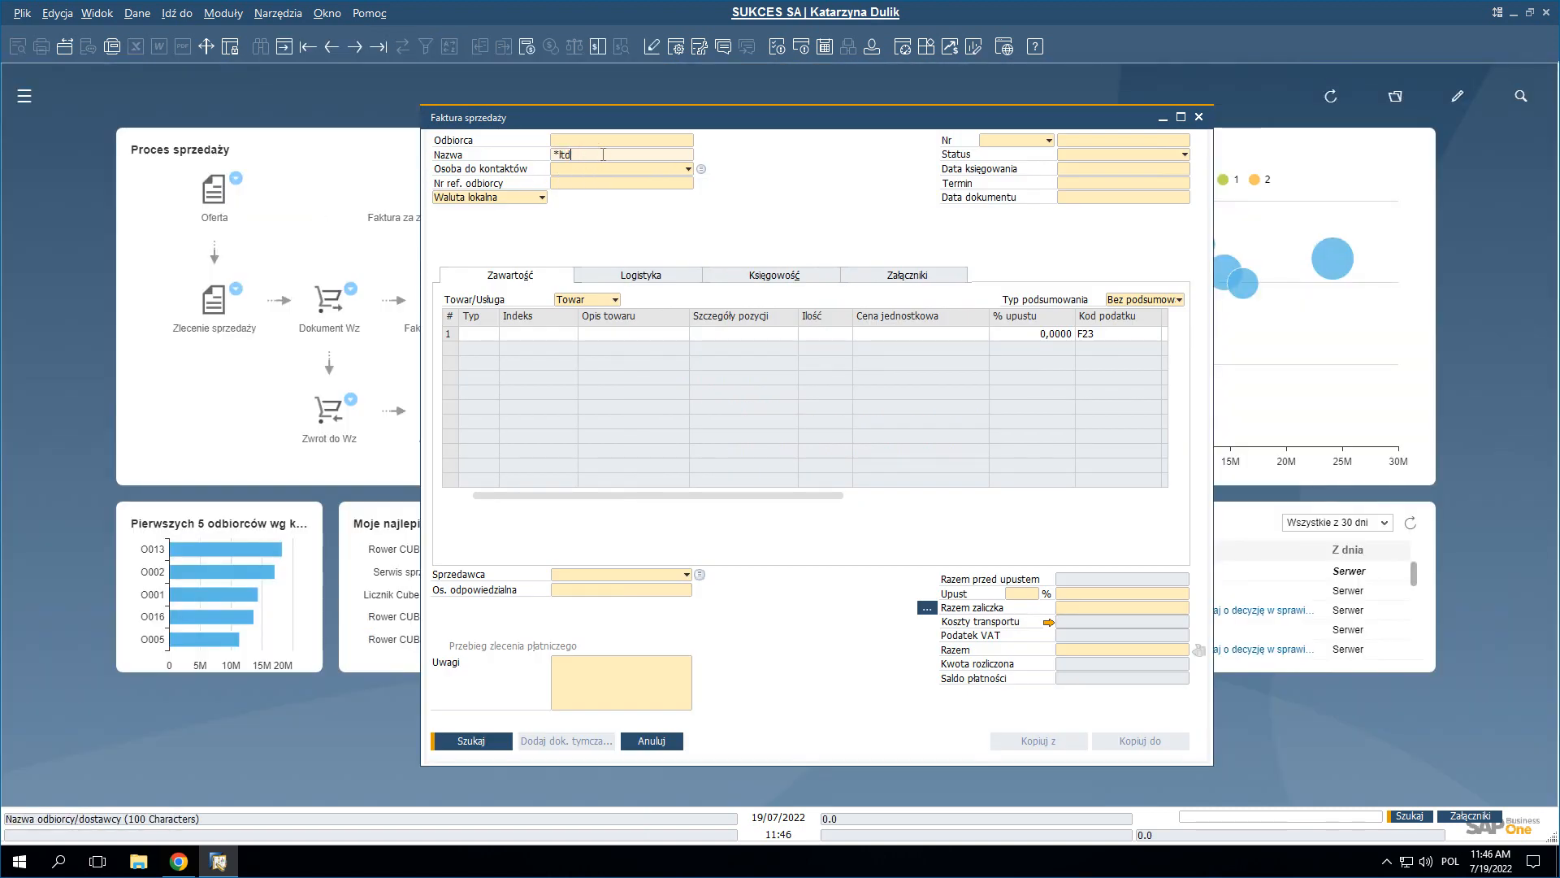
pyautogui.press('BackSpace')
pyautogui.press('BackSpace')
pyautogui.press('BackSpace')
pyautogui.press('Return')
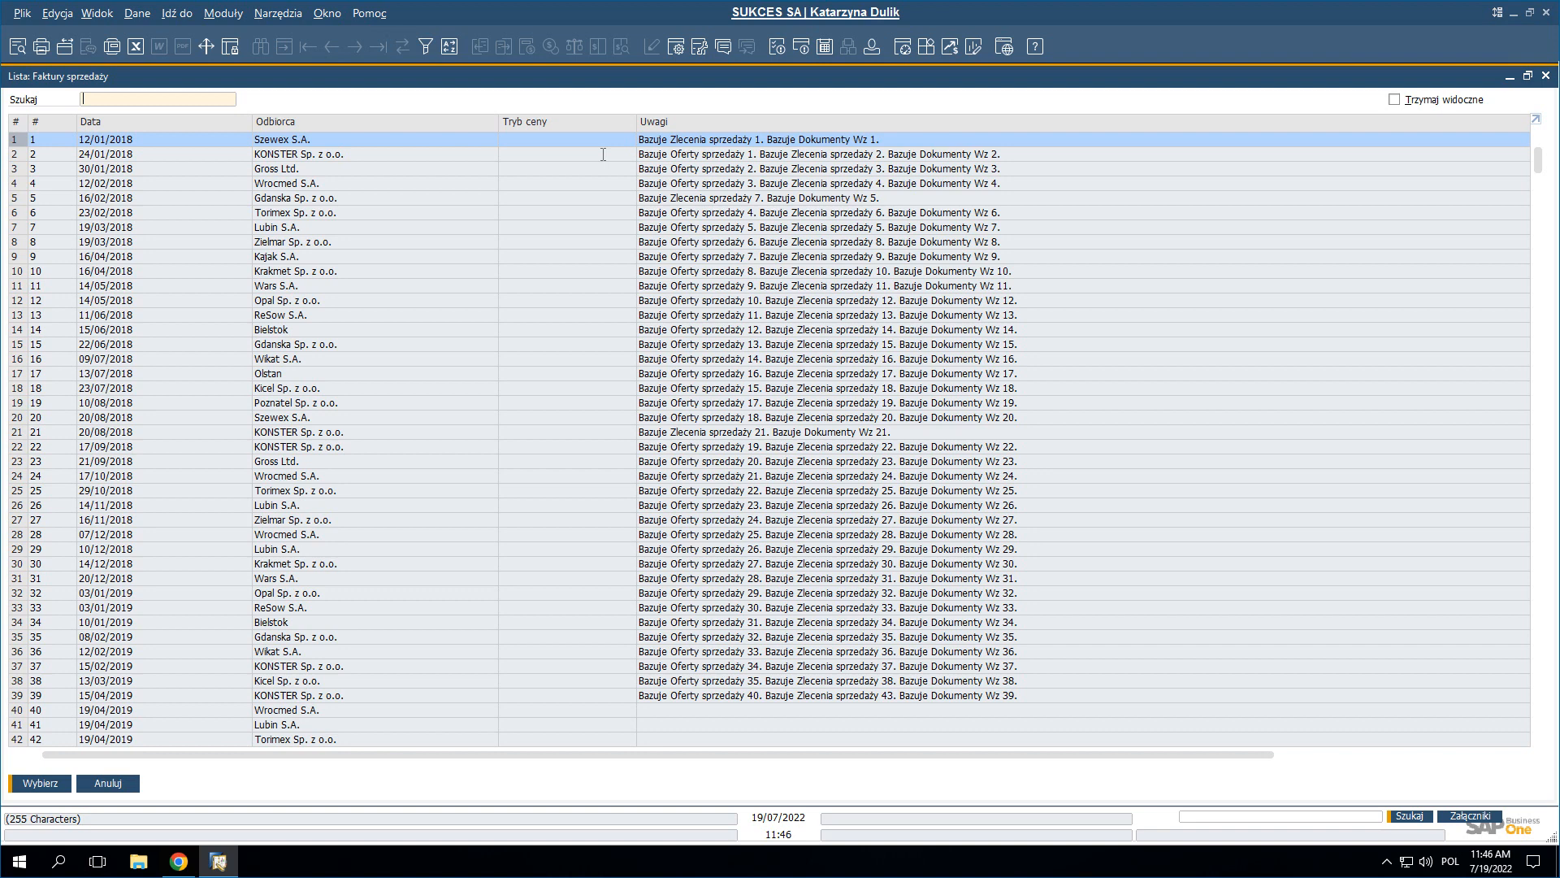
pyautogui.scroll(-3, 603, 154)
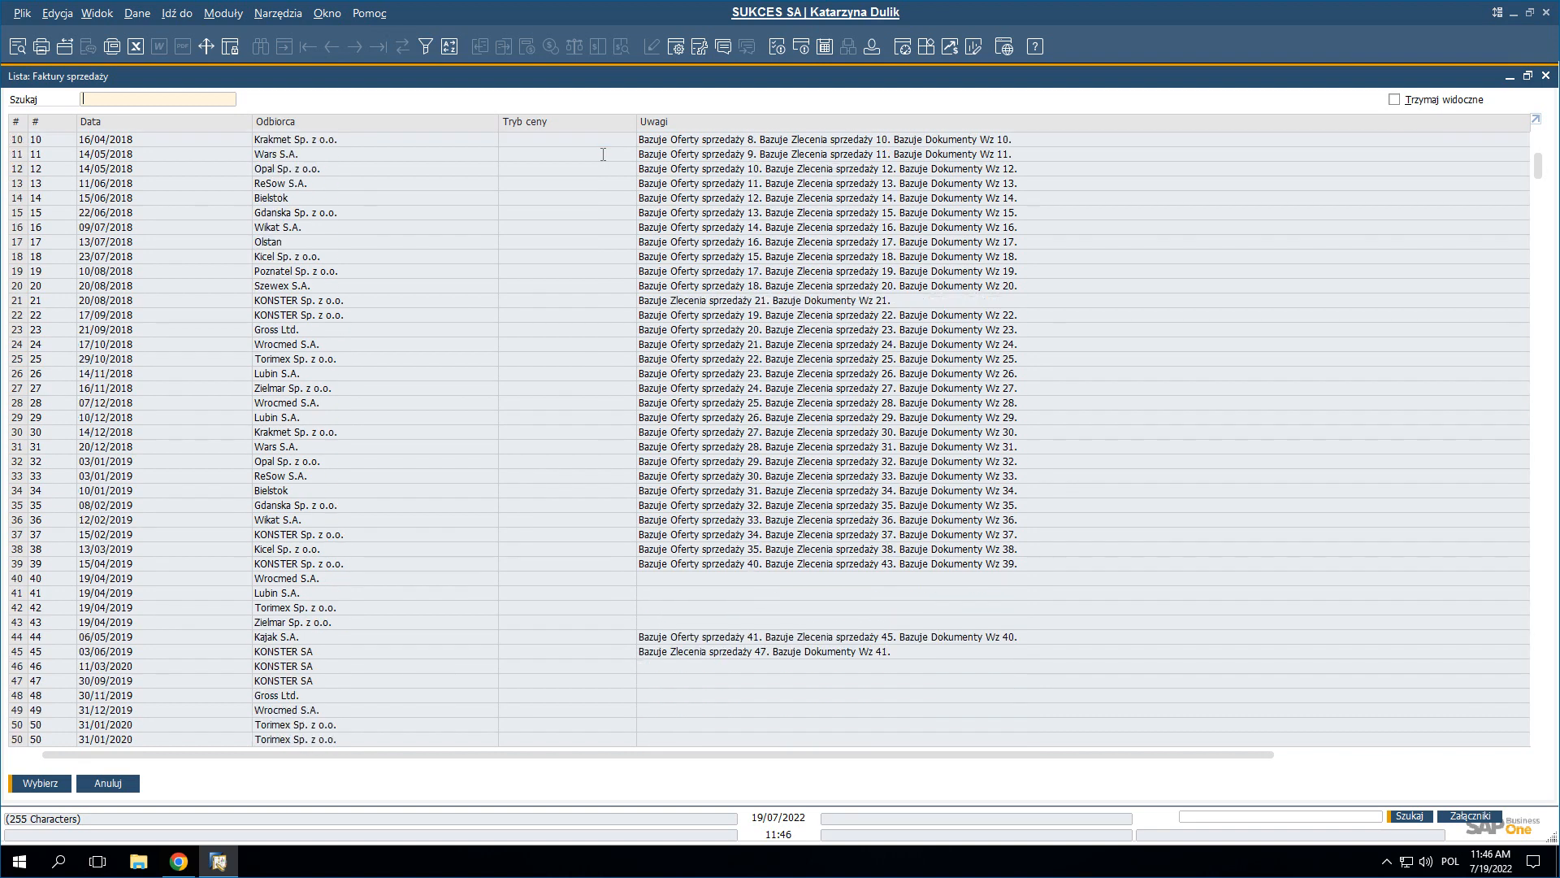
pyautogui.scroll(3, 603, 154)
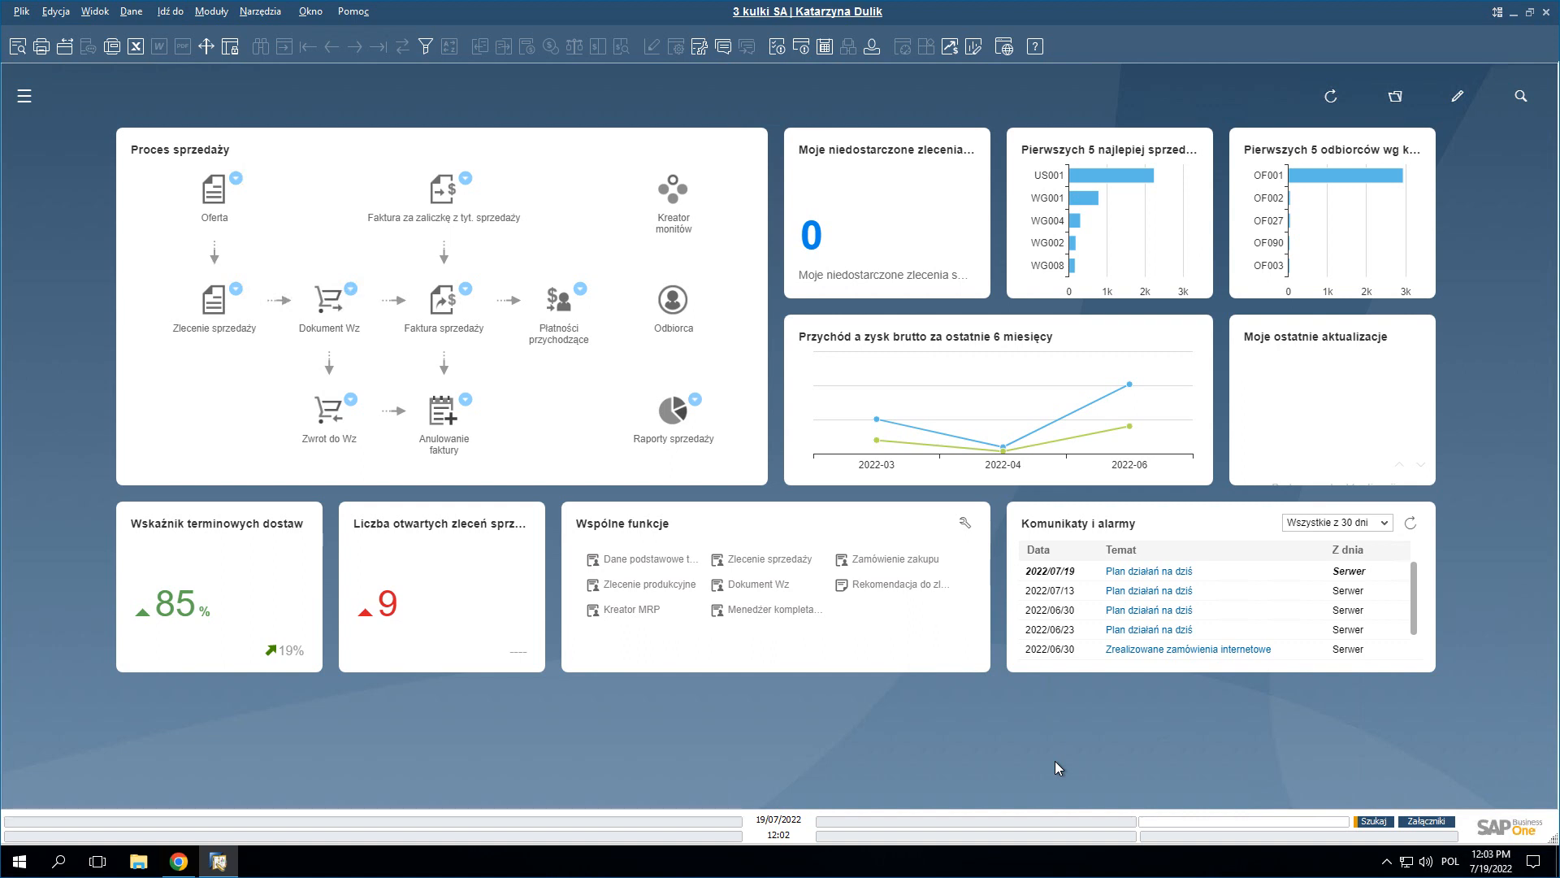
# Step: Search the attachments for "kulka" in the 3 kulki SA company
pyautogui.click(1264, 821)
pyautogui.write('kulka')
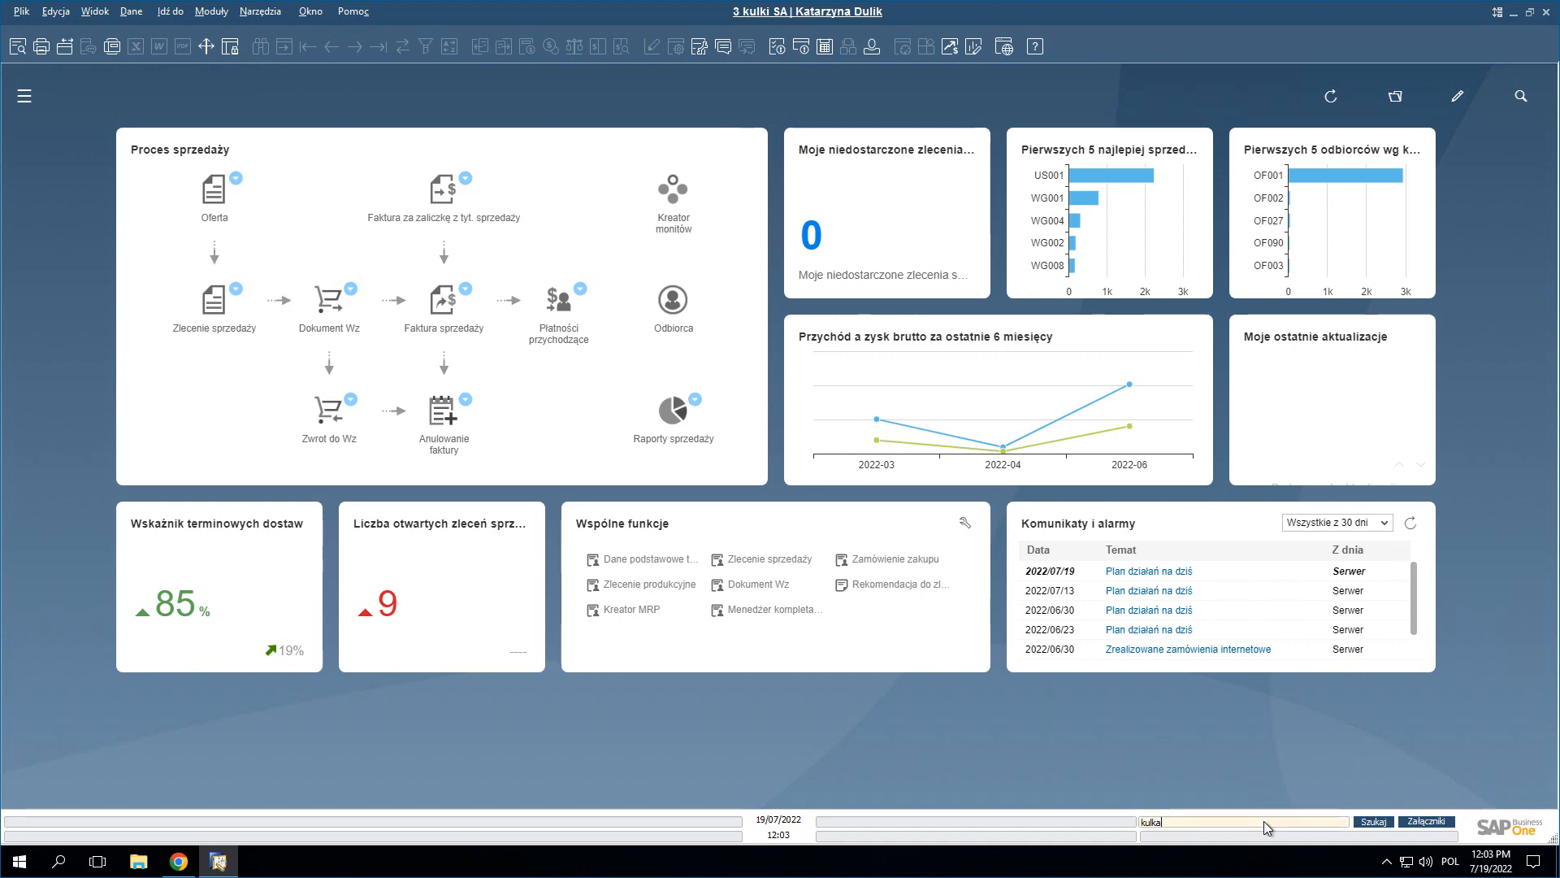
pyautogui.press('Return')
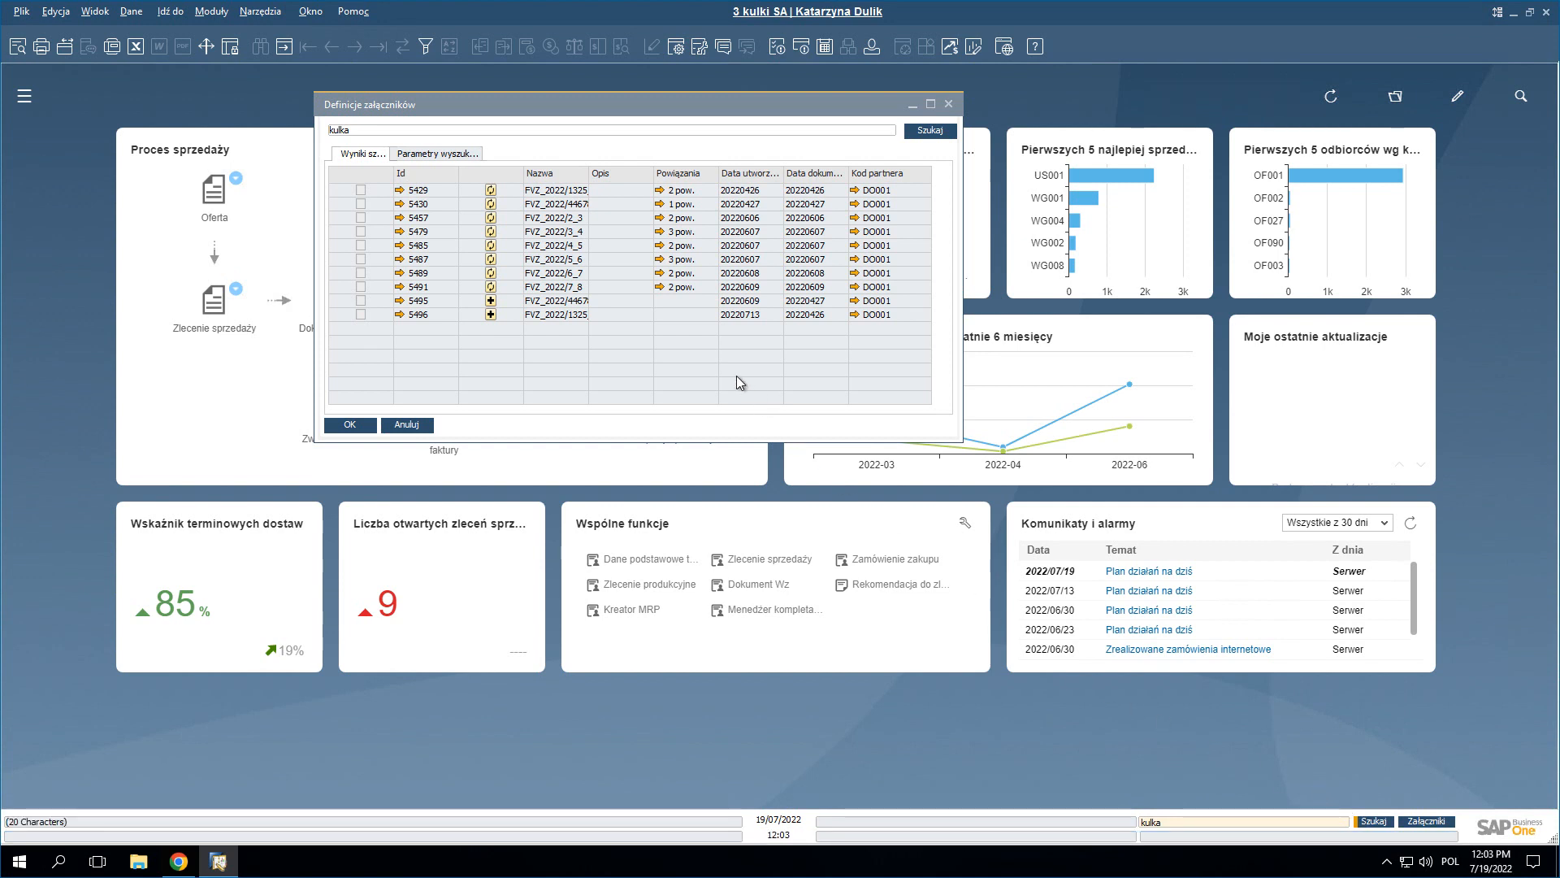
# Step: Check which SAP documents are linked to attachment FVZ_2022/7_8, and open the attached invoice in SPUMA to read it through
pyautogui.click(659, 287)
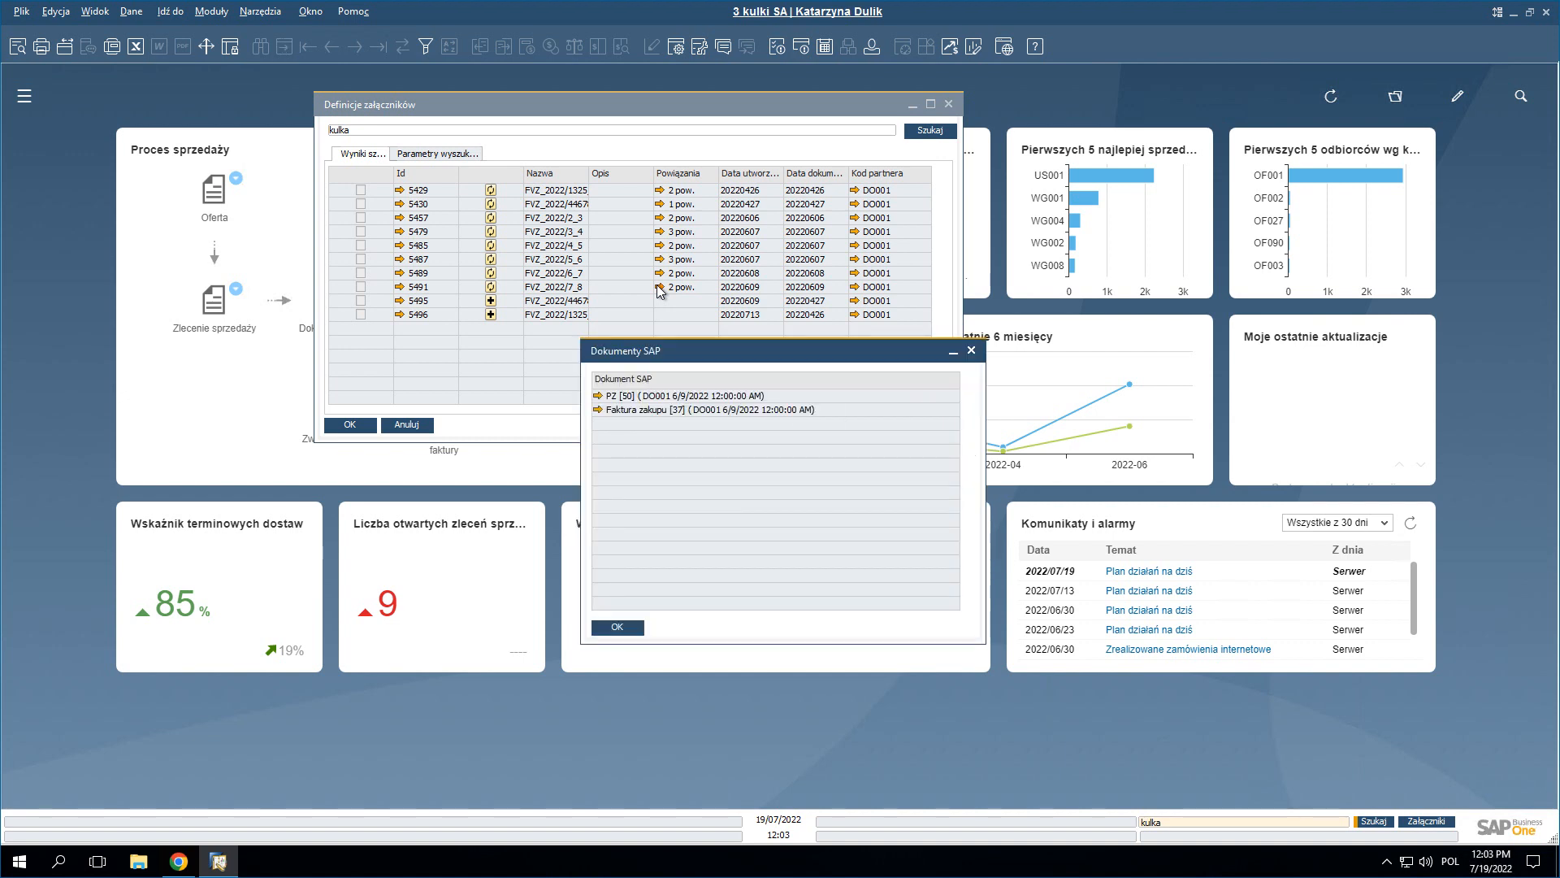
pyautogui.press('Escape')
pyautogui.click(399, 286)
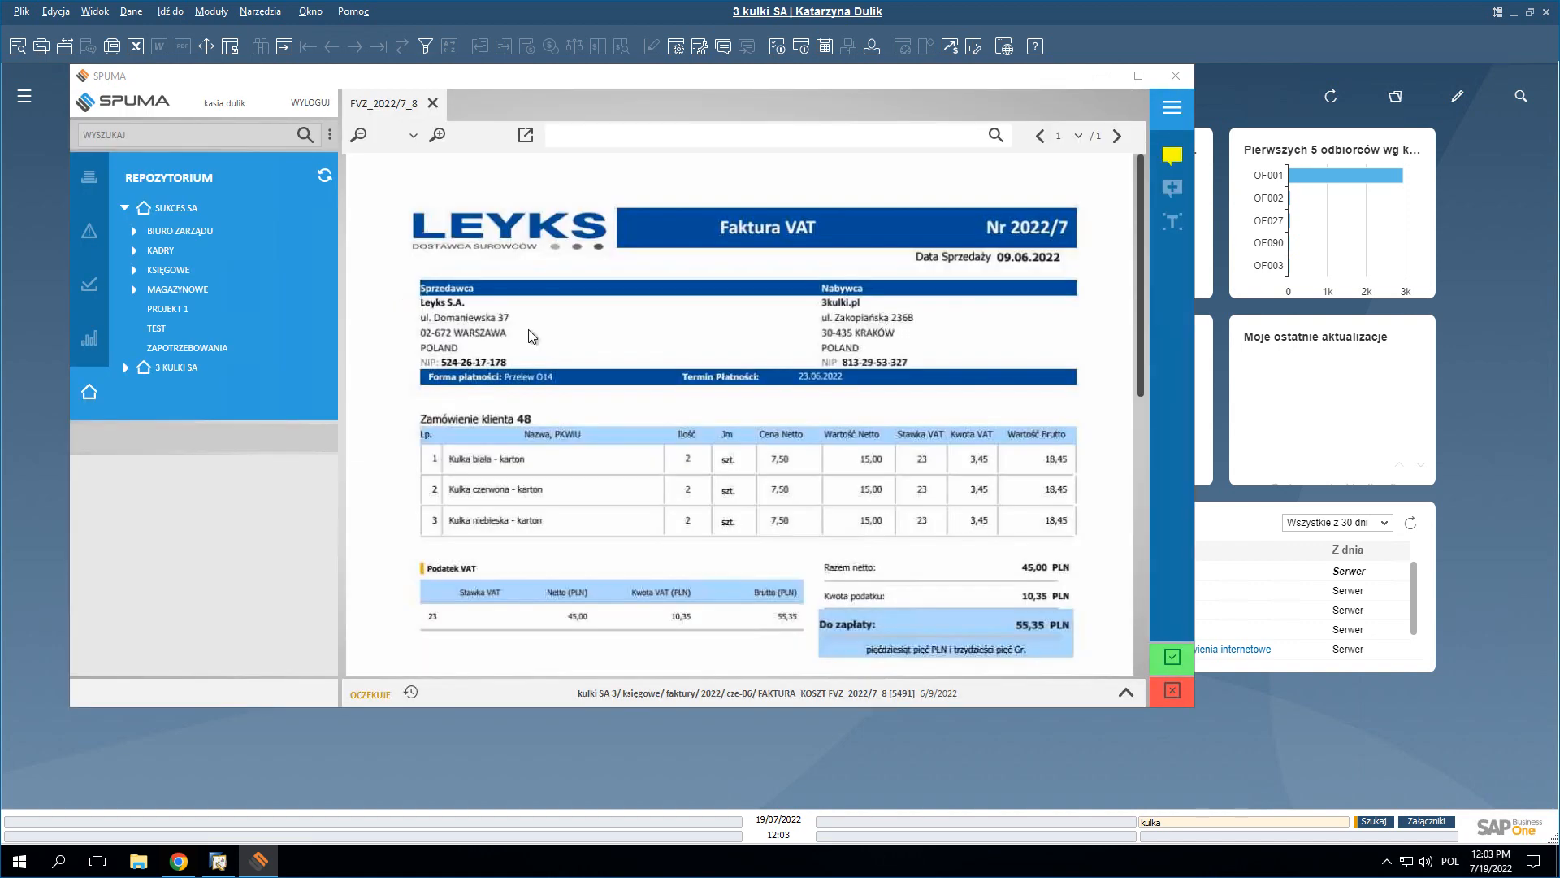
pyautogui.scroll(-3, 616, 370)
pyautogui.scroll(-3, 616, 372)
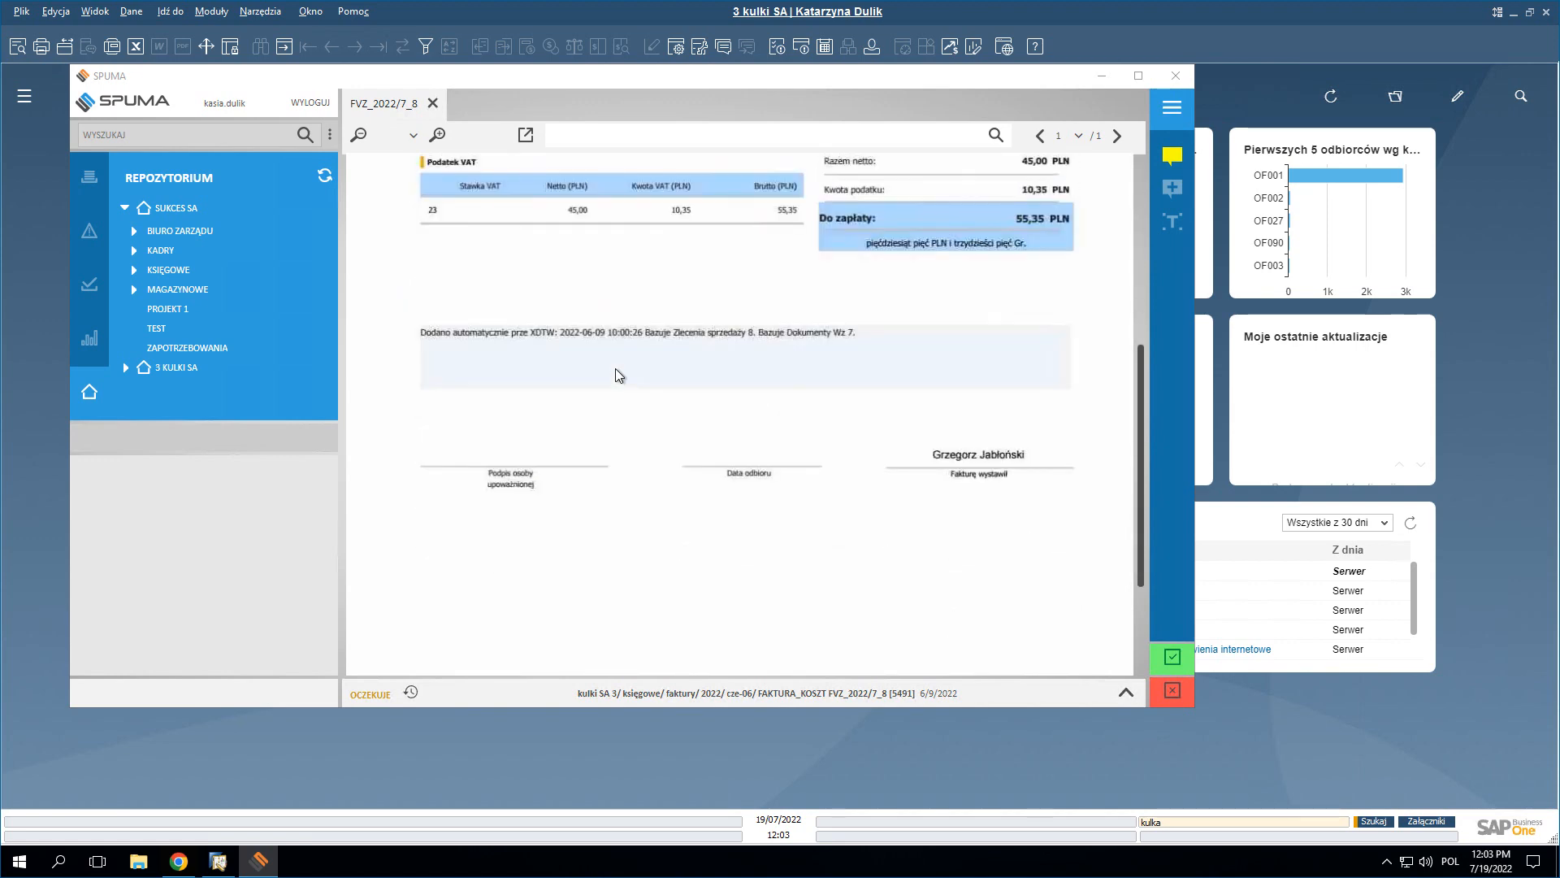
# Step: Examine the document details and recognised OCR data of invoice FVZ_2022/7_8, and expand the DEM_DH group in its approval history
pyautogui.scroll(4, 616, 372)
pyautogui.scroll(1, 616, 374)
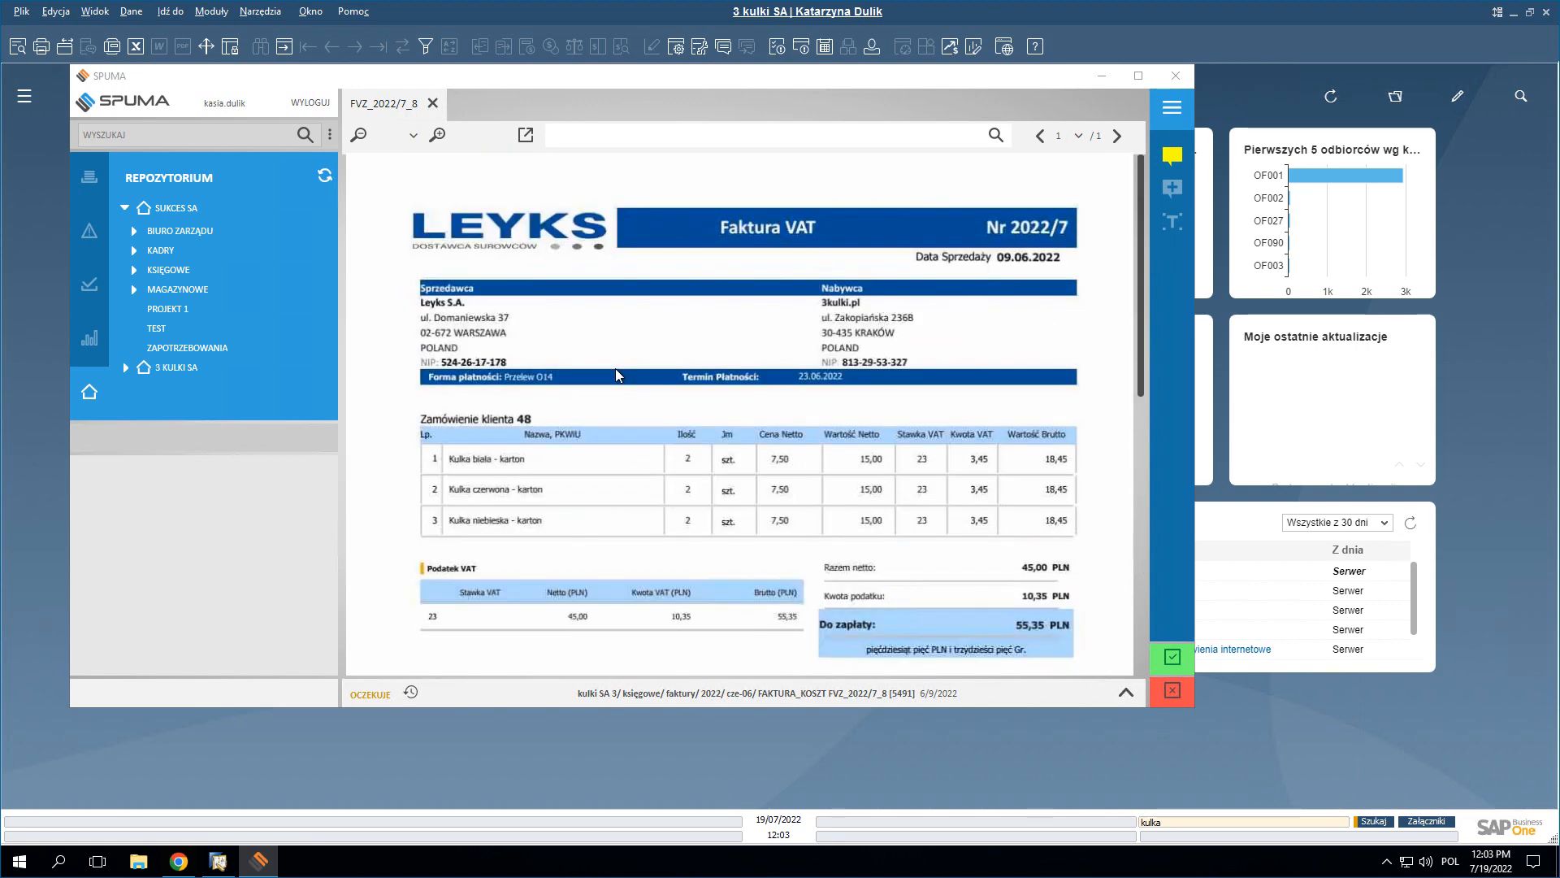
pyautogui.click(736, 701)
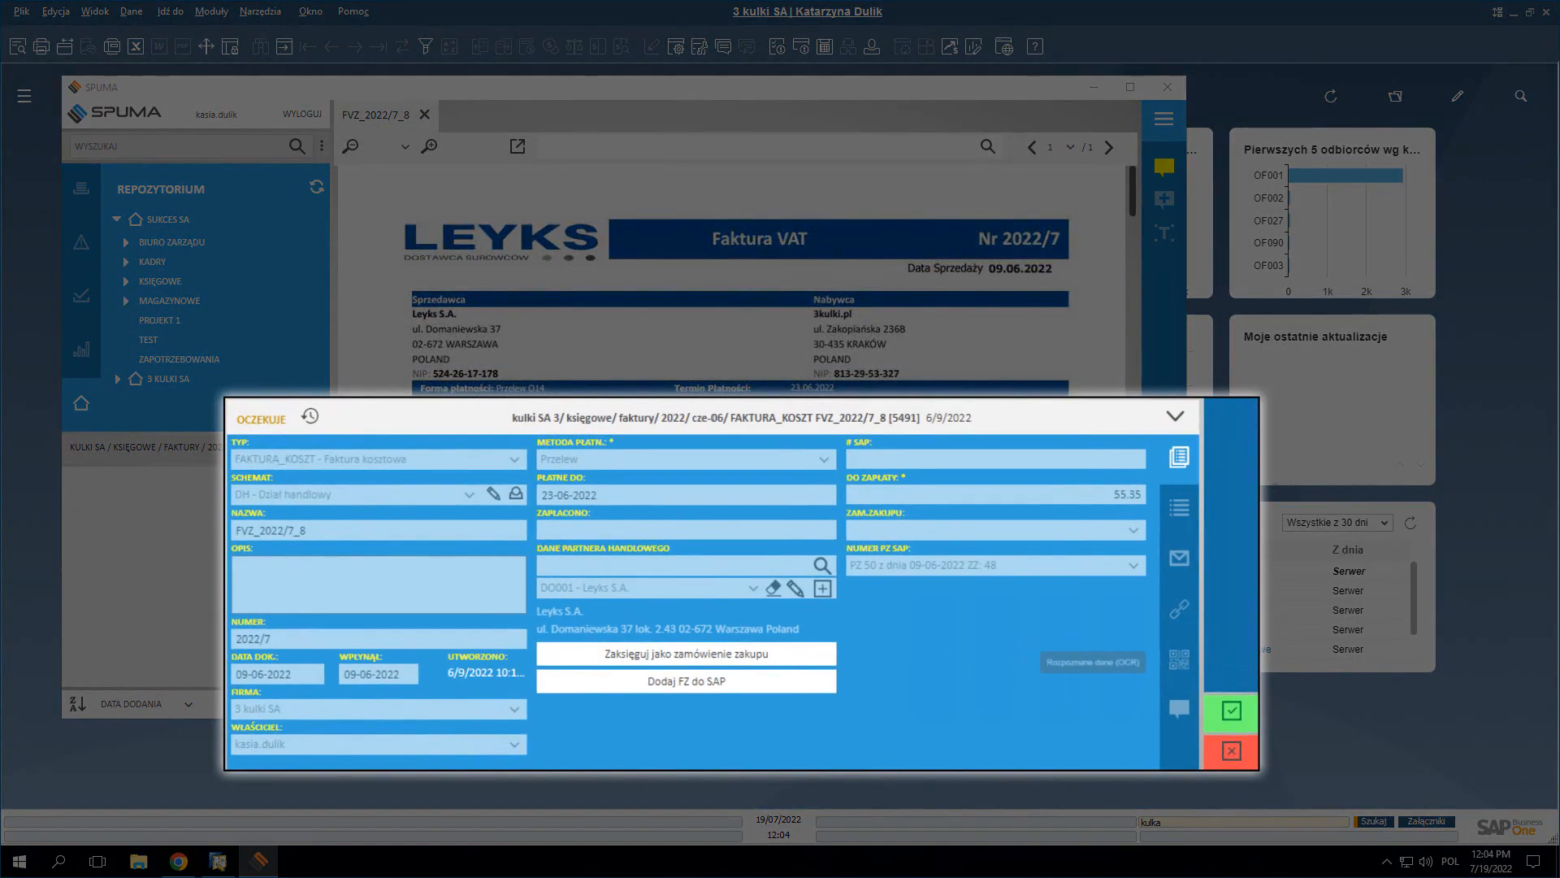
pyautogui.click(1121, 626)
pyautogui.click(1123, 459)
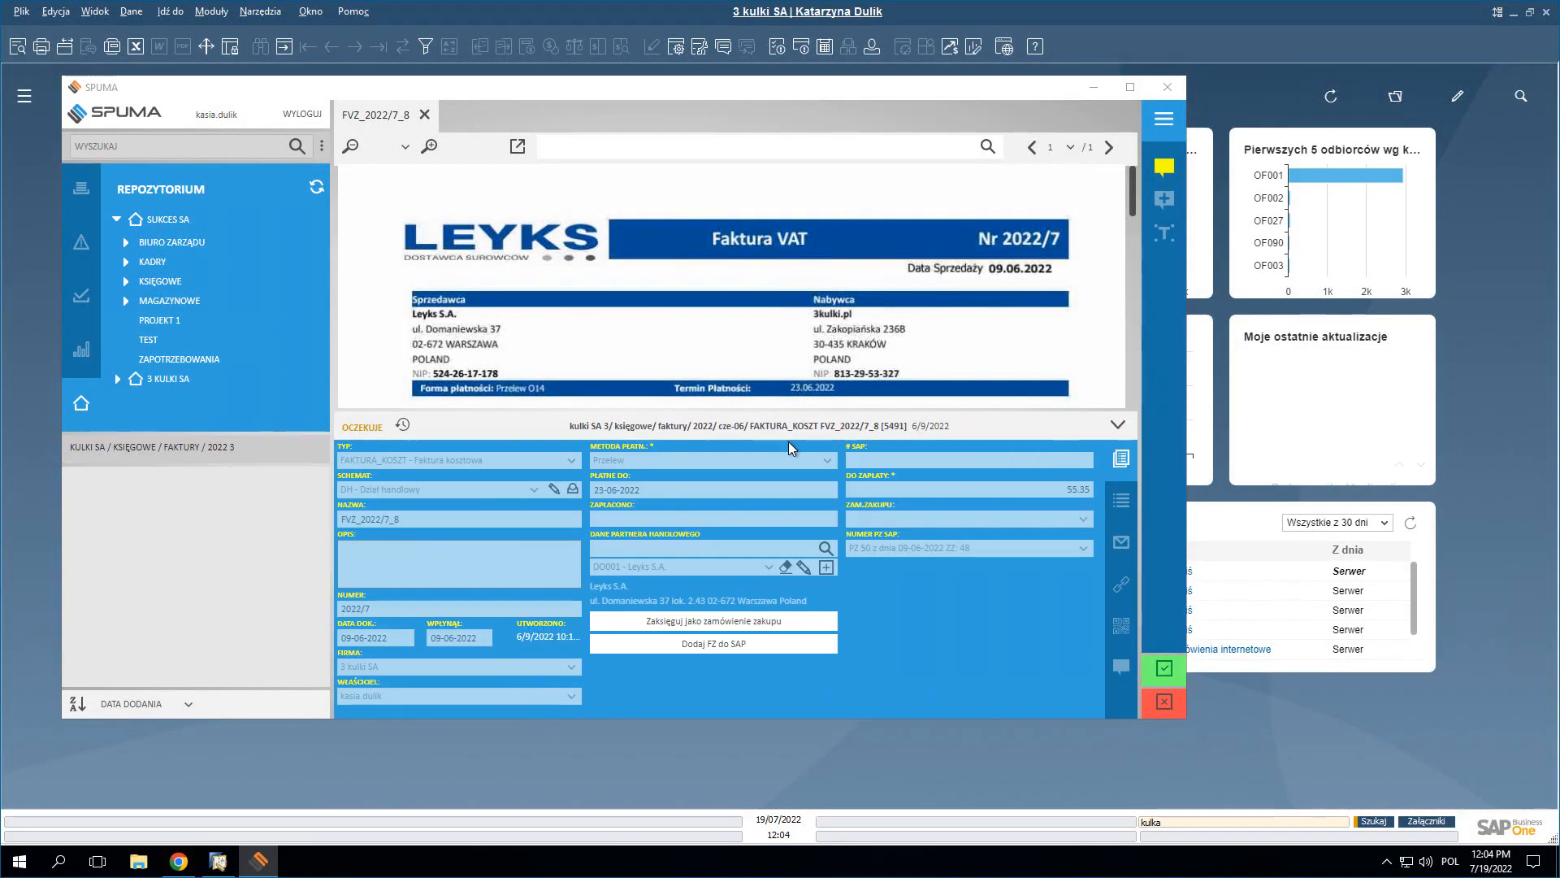
pyautogui.click(370, 429)
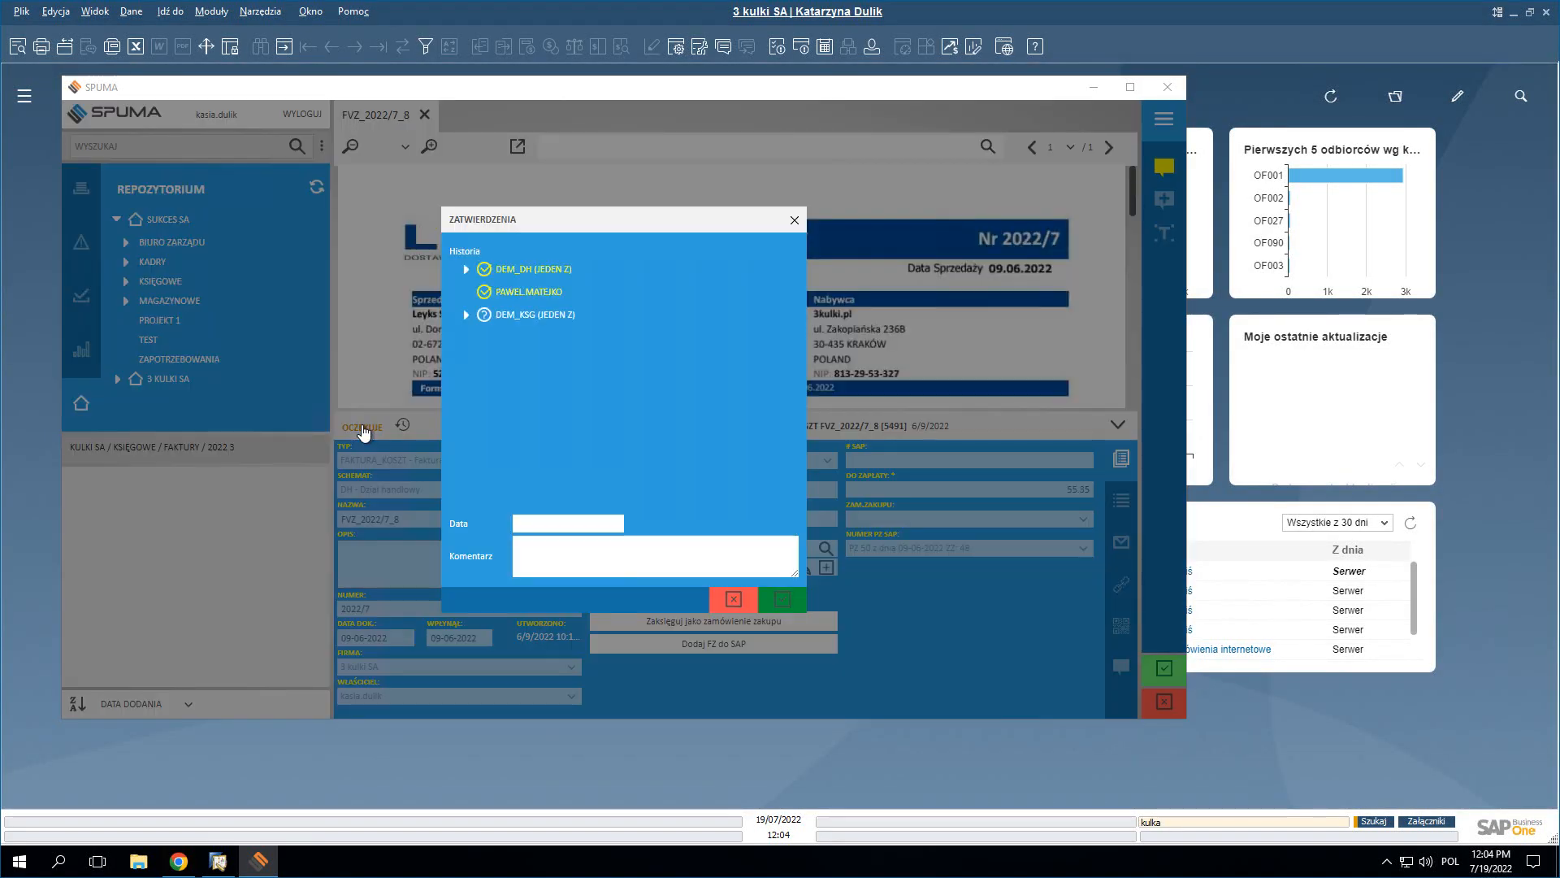
pyautogui.click(467, 269)
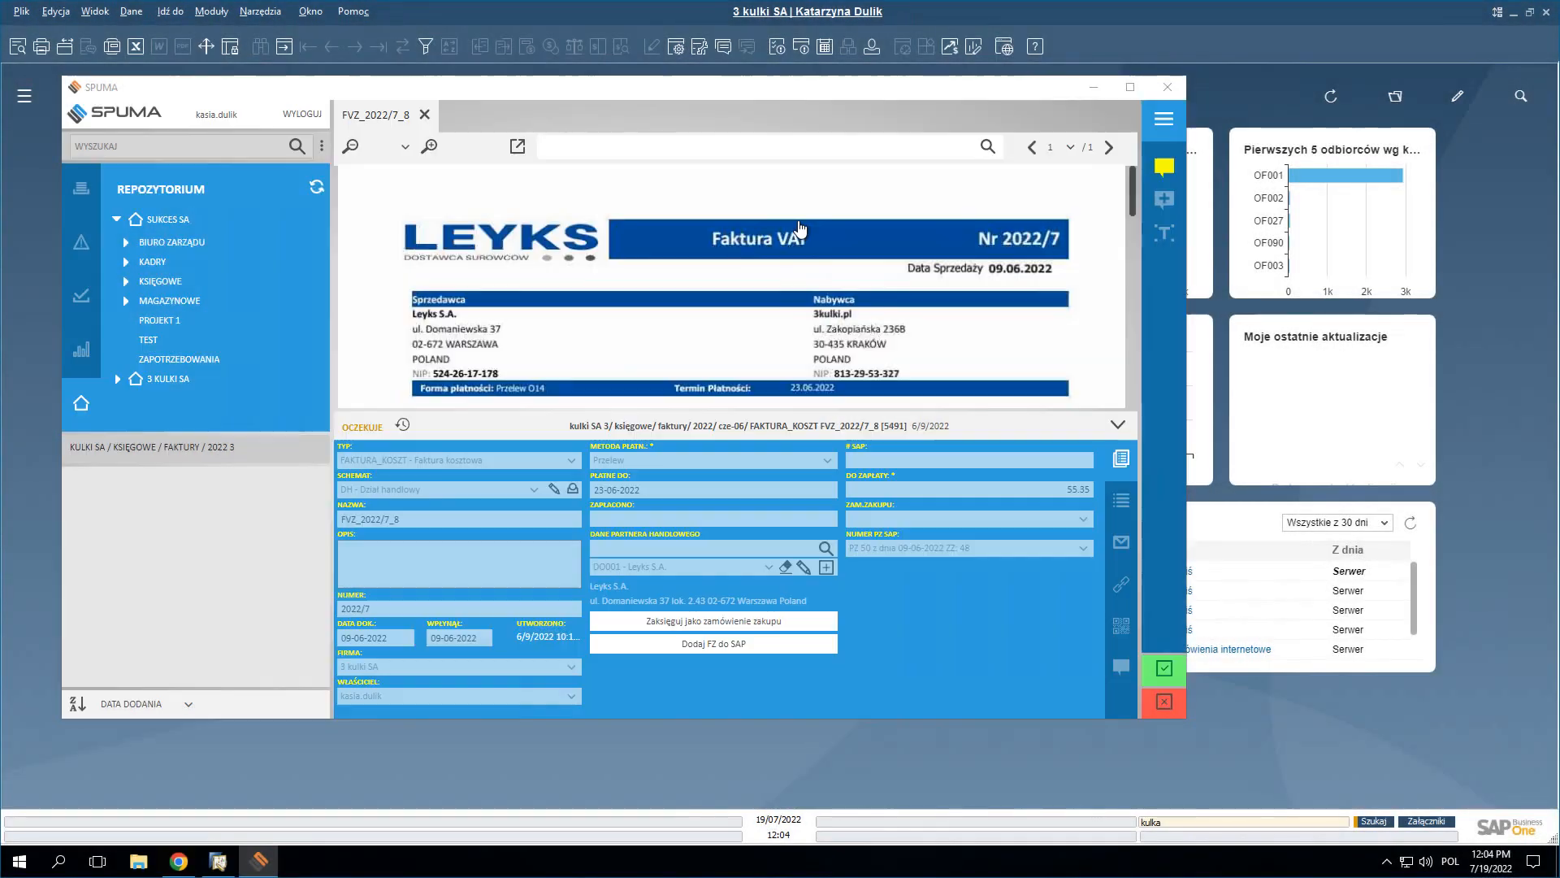
# Step: Switch back to SAP Business One and open the purchase invoice linked to attachment FVZ_2022/7_8
pyautogui.click(1094, 86)
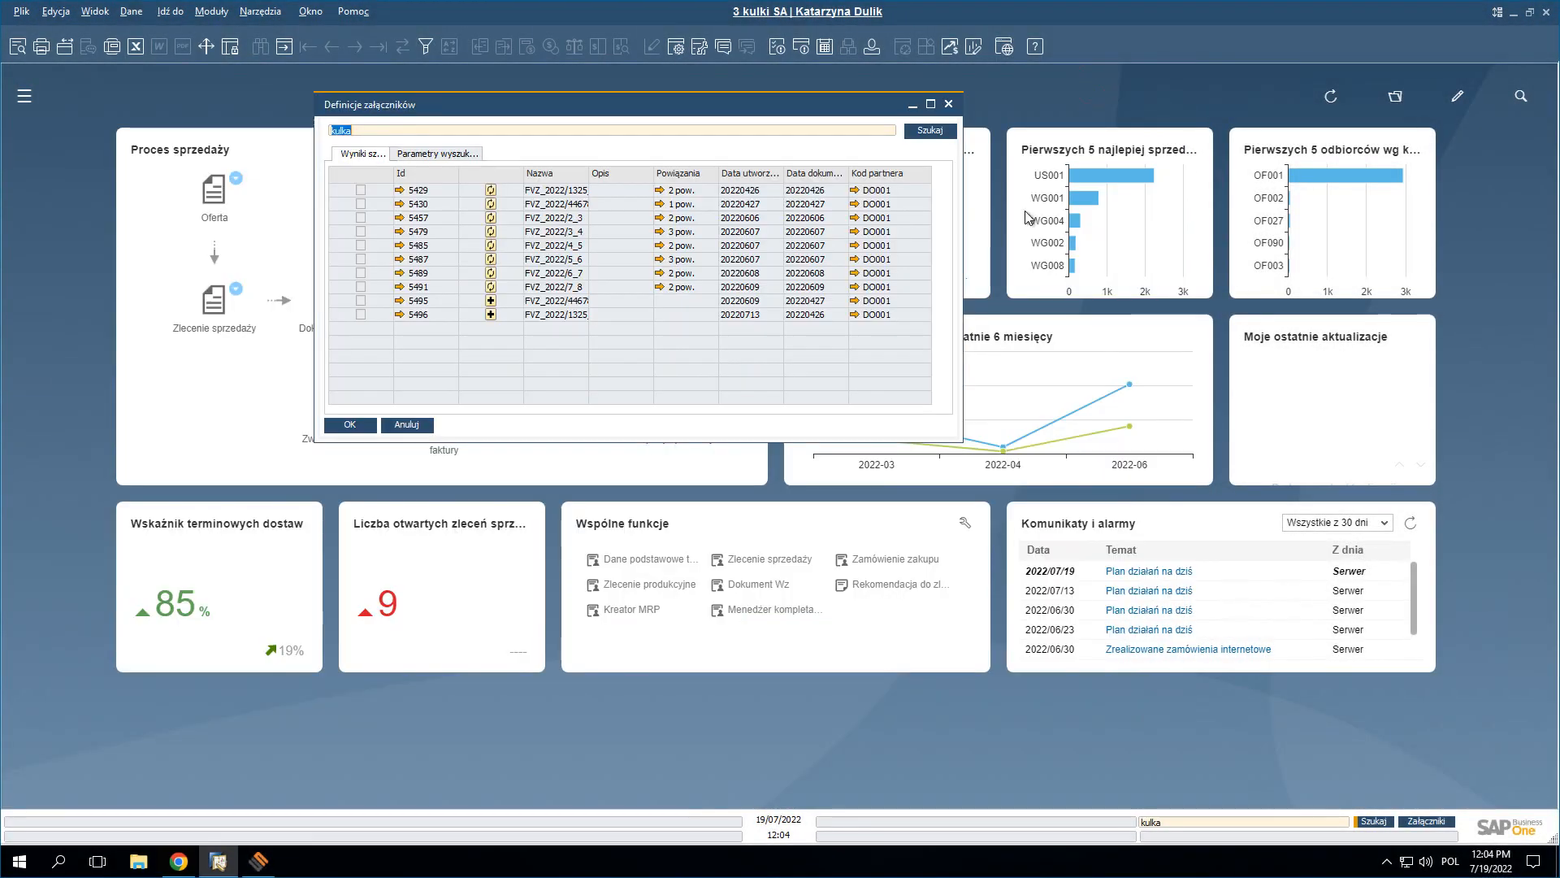
pyautogui.click(659, 288)
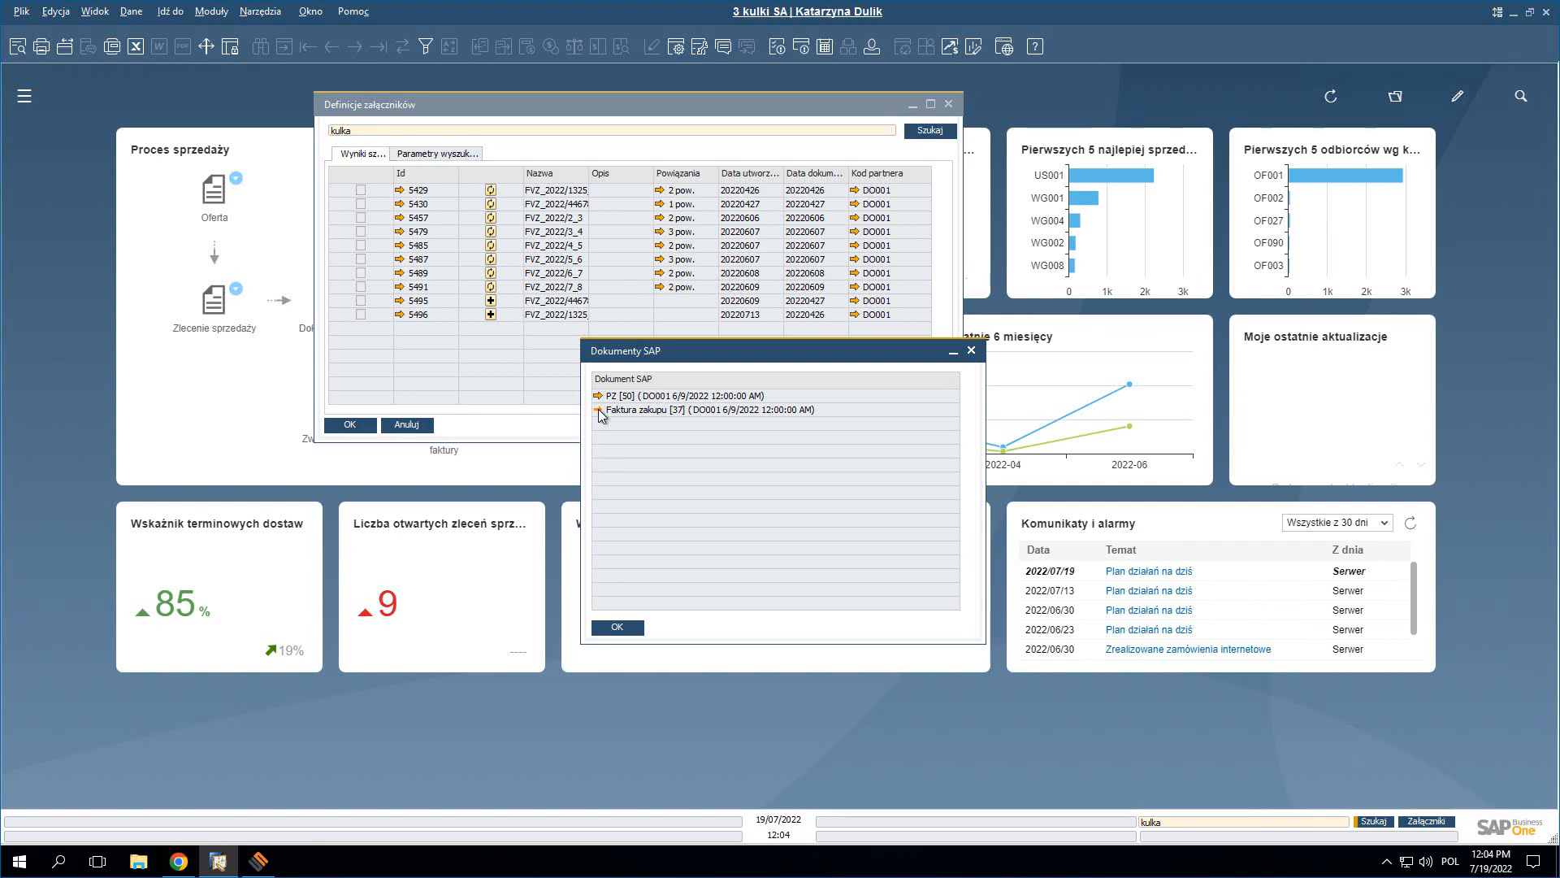
pyautogui.click(598, 408)
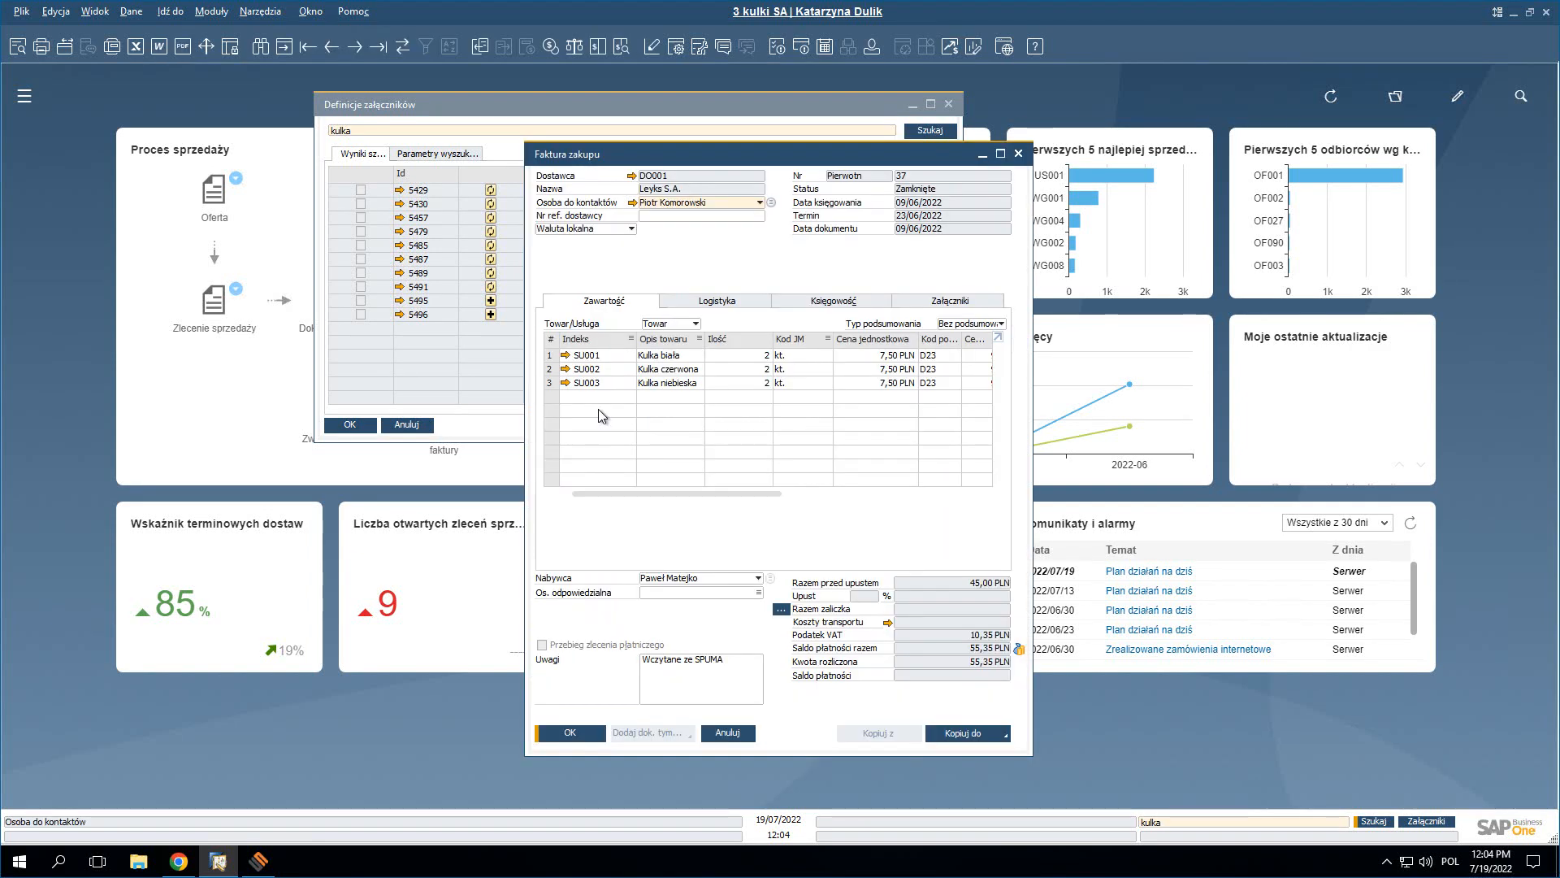